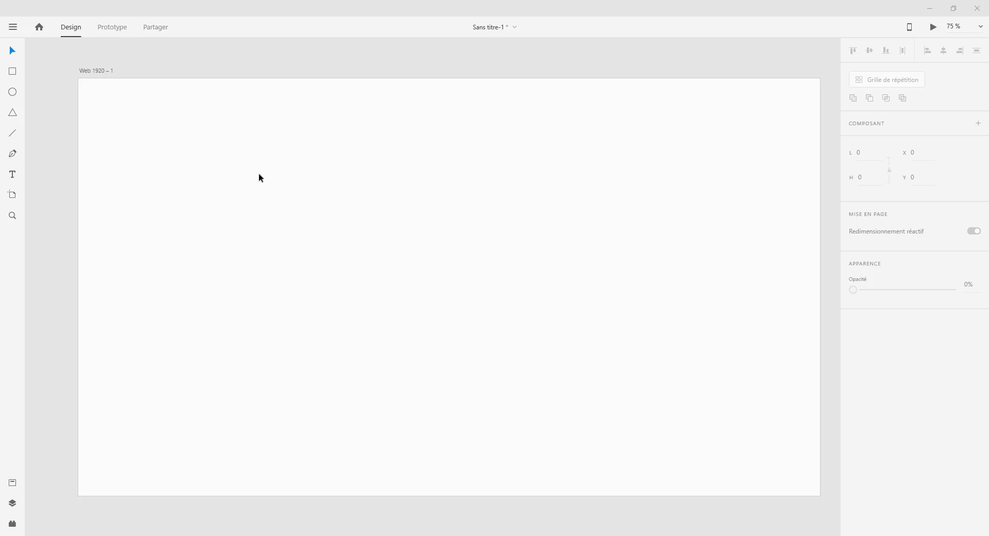
# - Draw a rectangle about 512 × 121 on the Web 1920 artboard and move it to the artboard's centre
pyautogui.click(13, 72)
pyautogui.moveTo(332, 247); pyautogui.dragTo(530, 294)
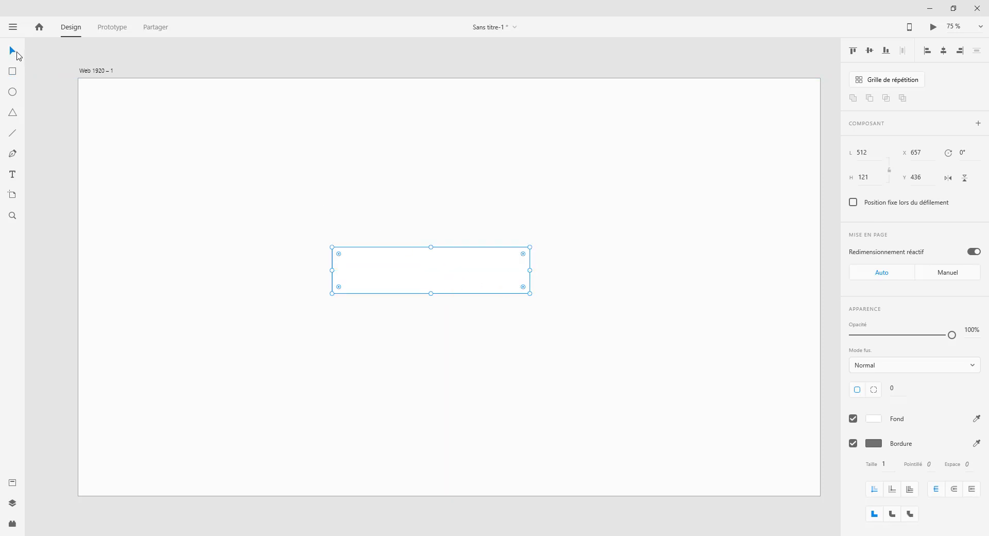
pyautogui.moveTo(376, 269); pyautogui.dragTo(446, 285)
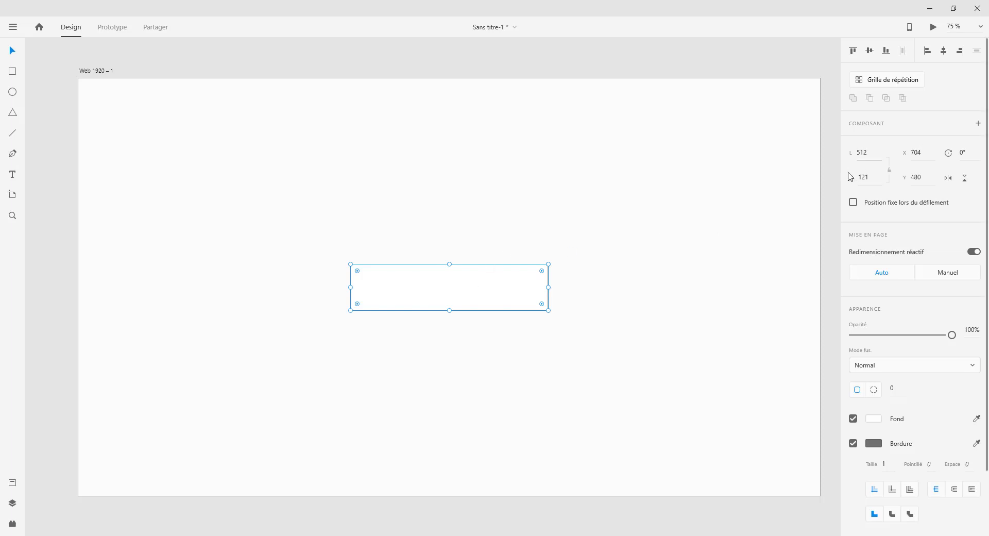
# - Resize the rectangle to 400 wide by 80 high and recentre it on the artboard
pyautogui.moveTo(872, 177); pyautogui.dragTo(840, 176)
pyautogui.write('80')
pyautogui.press('Return')
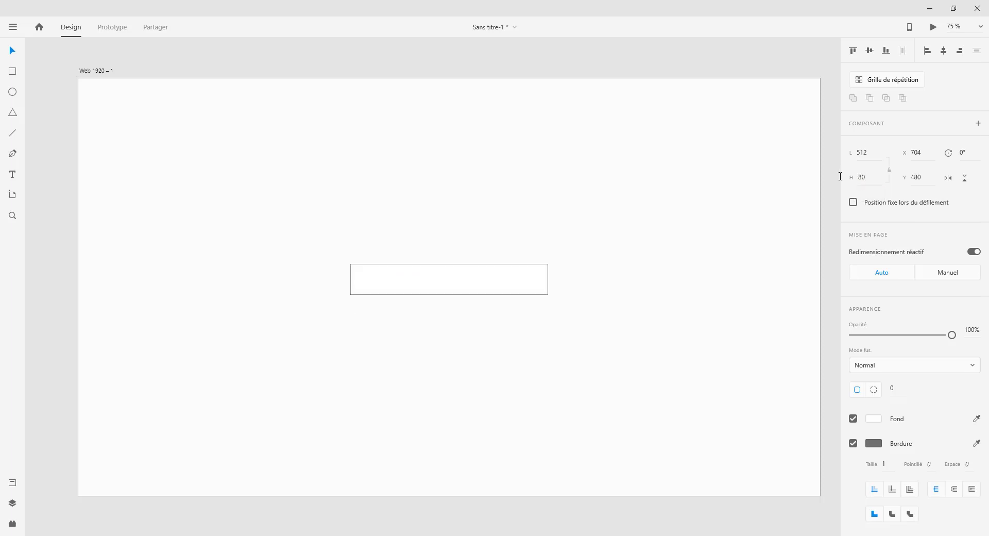
pyautogui.moveTo(872, 153); pyautogui.dragTo(842, 153)
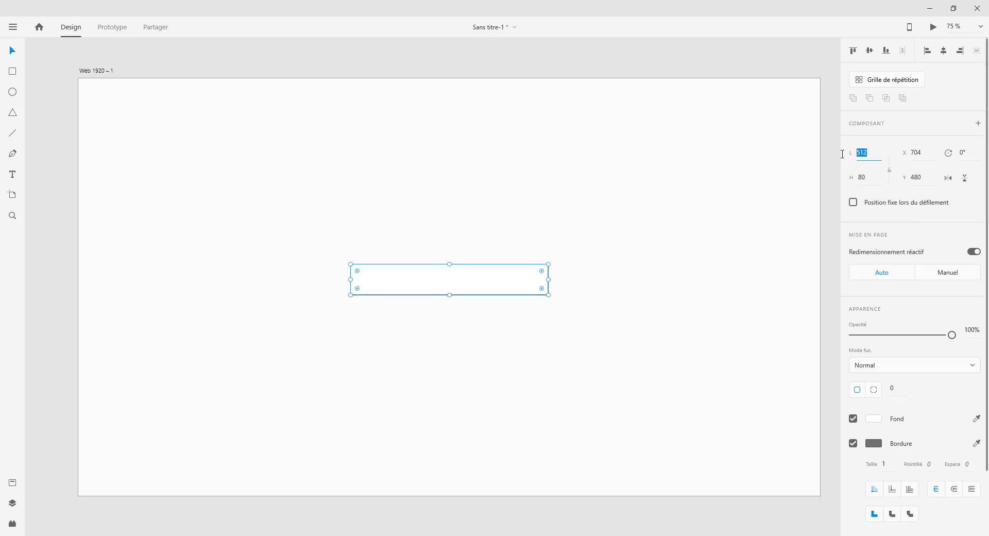
pyautogui.write('400')
pyautogui.press('Return')
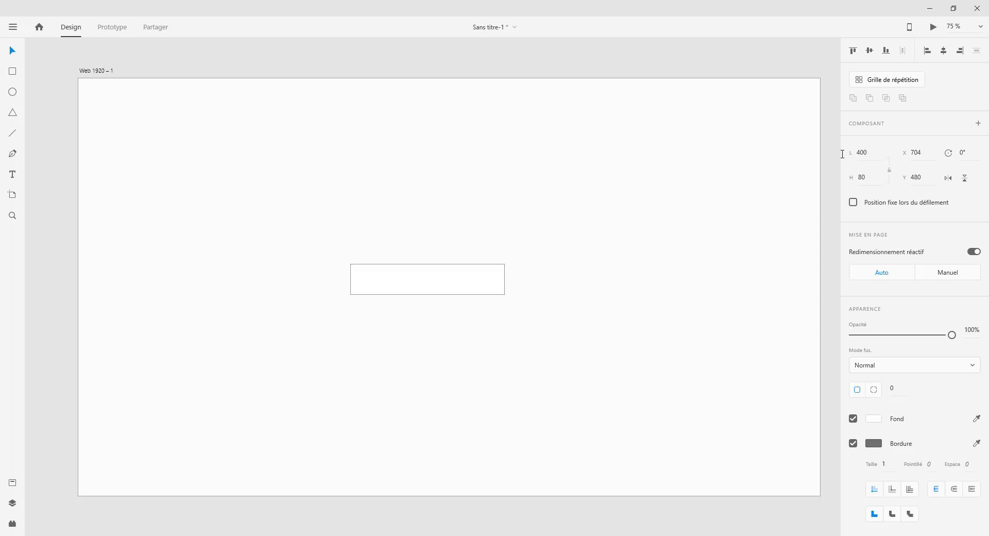
pyautogui.moveTo(482, 282); pyautogui.dragTo(501, 289)
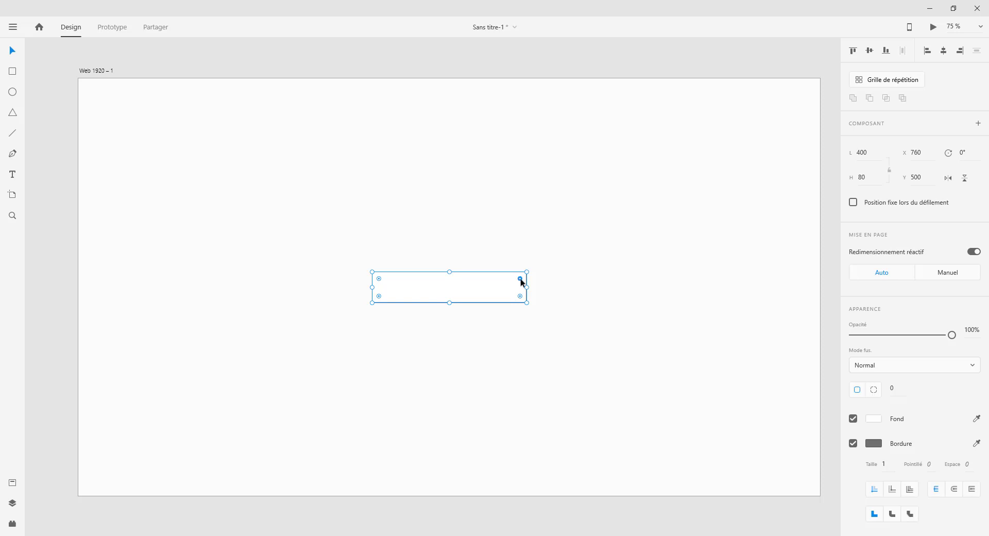
# - Try rounding the rectangle's corners freehand up to a radius of 40, and bring them back to 0
pyautogui.moveTo(521, 278)
pyautogui.mouseDown()
pyautogui.moveTo(486, 292)
pyautogui.moveTo(522, 278)
pyautogui.mouseUp()
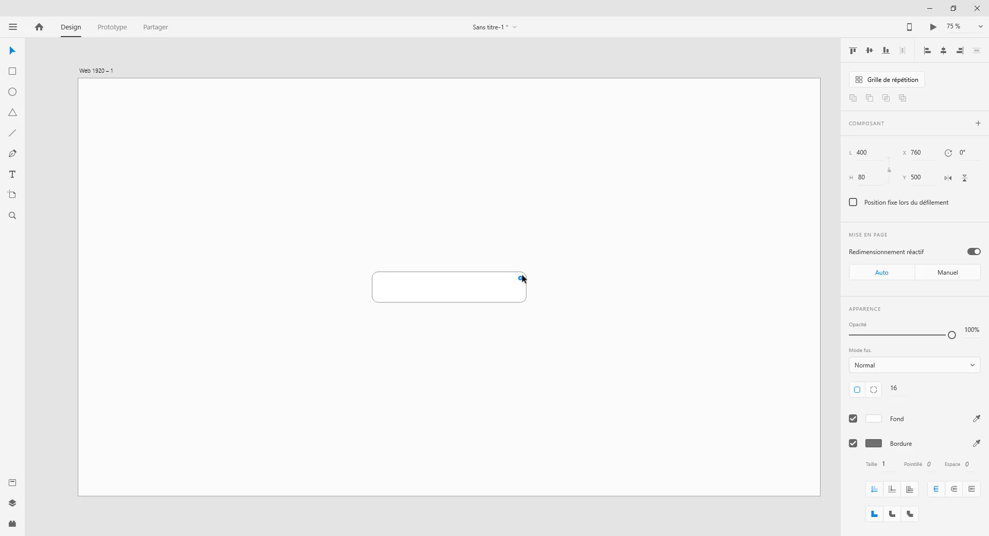
pyautogui.moveTo(522, 279); pyautogui.dragTo(395, 276)
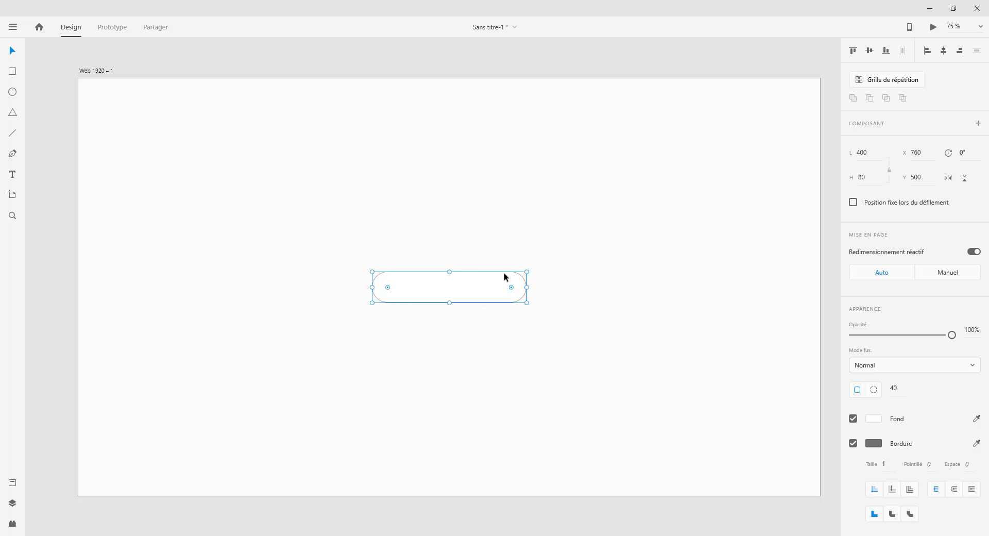
pyautogui.moveTo(512, 287); pyautogui.dragTo(545, 275)
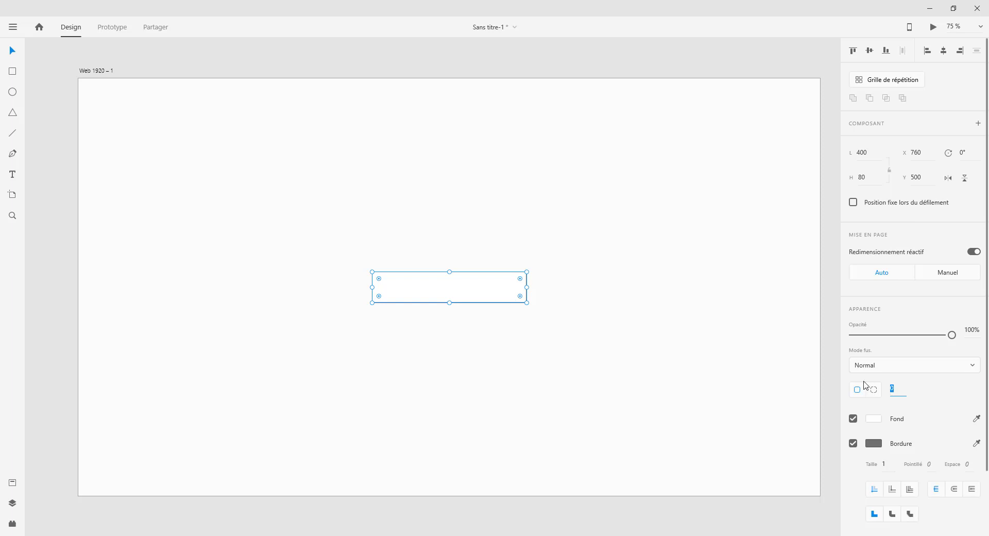
# - Try corner radii of 100, 200 and 10 on the rectangle
pyautogui.write('1')
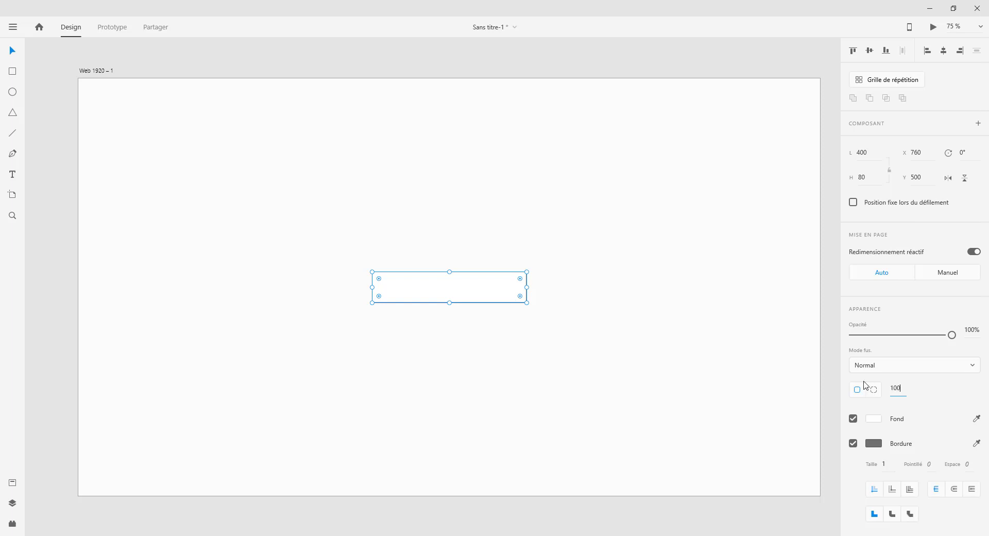
pyautogui.write('00')
pyautogui.press('Return')
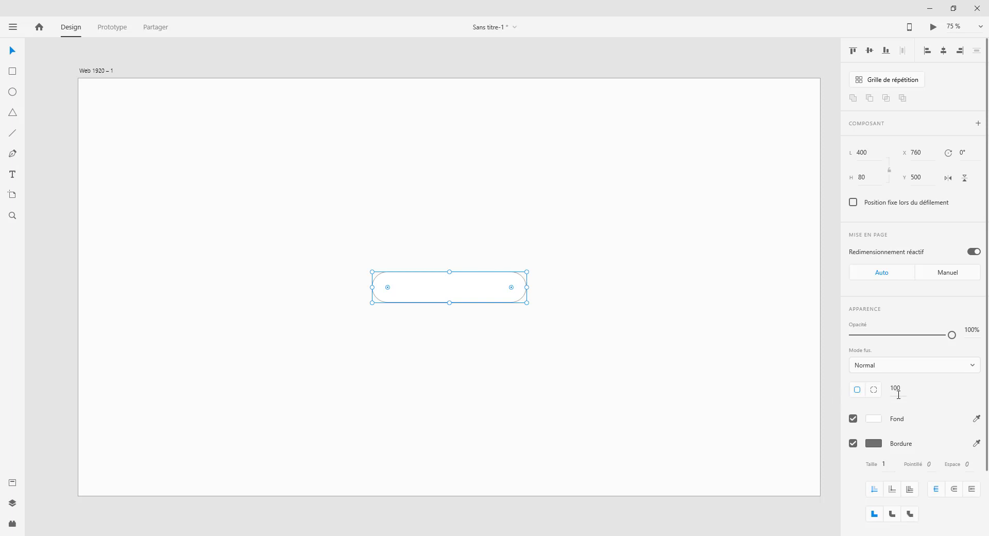
pyautogui.moveTo(905, 388); pyautogui.dragTo(884, 387)
pyautogui.write('200')
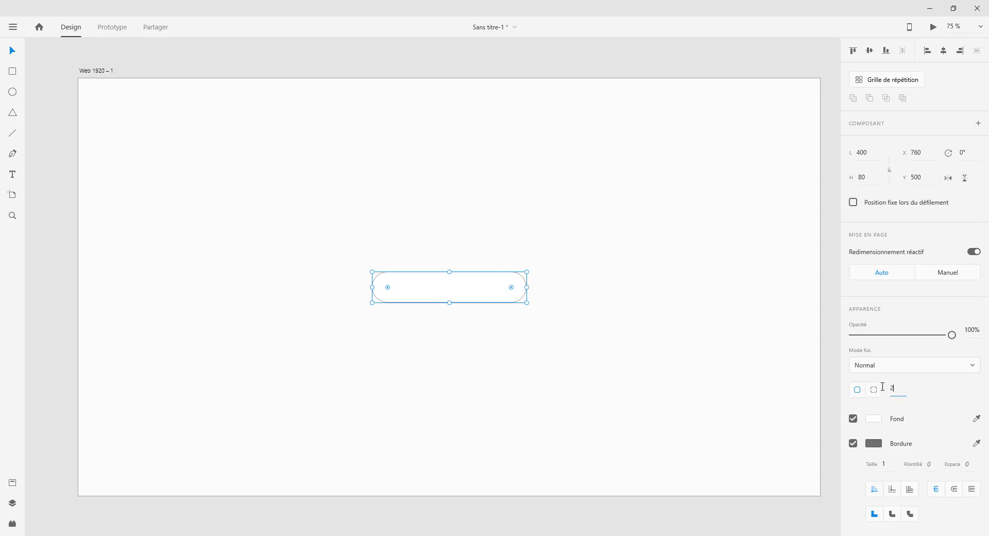
pyautogui.press('Return')
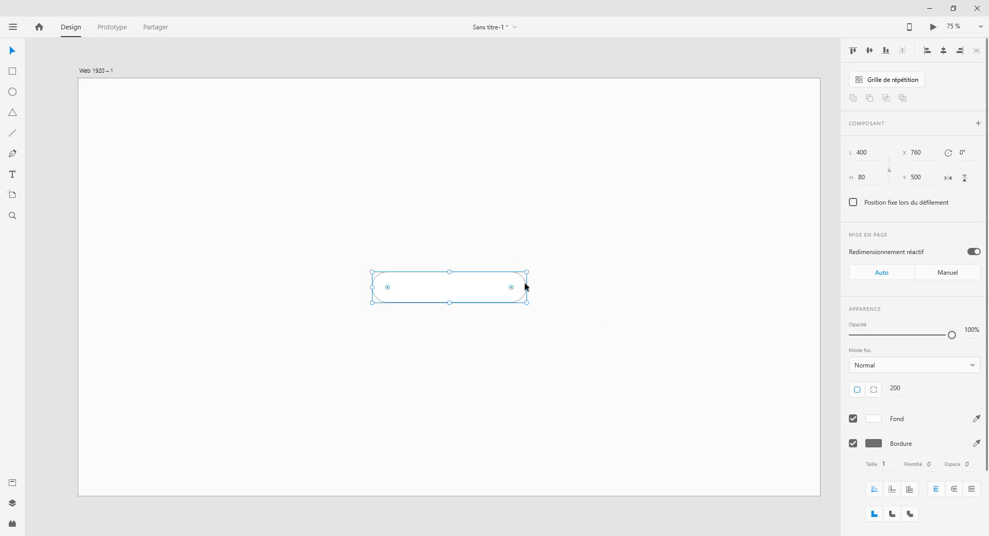
pyautogui.moveTo(905, 385); pyautogui.dragTo(882, 386)
pyautogui.write('10')
pyautogui.press('Return')
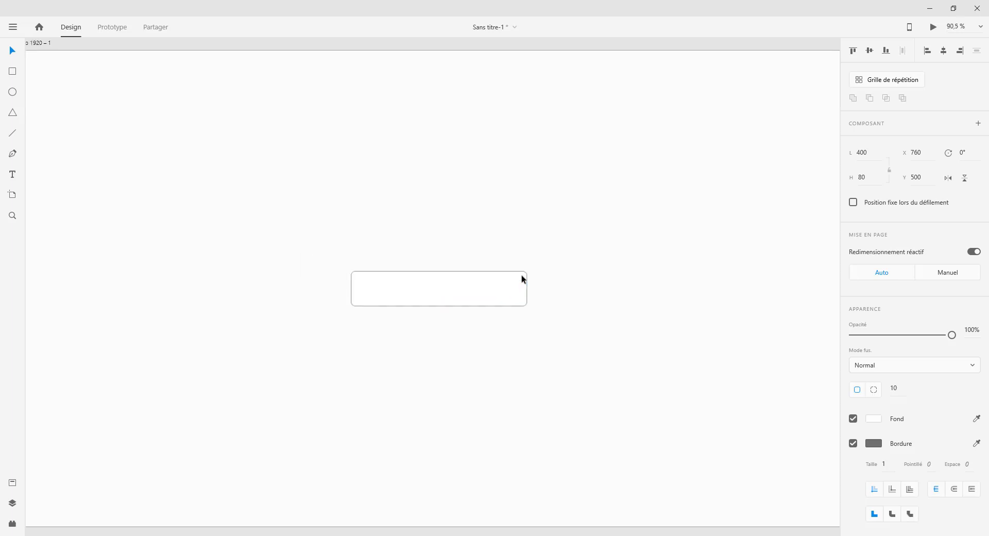
# - Set the rectangle's corner radius to 100
pyautogui.scroll(10, 521, 279)
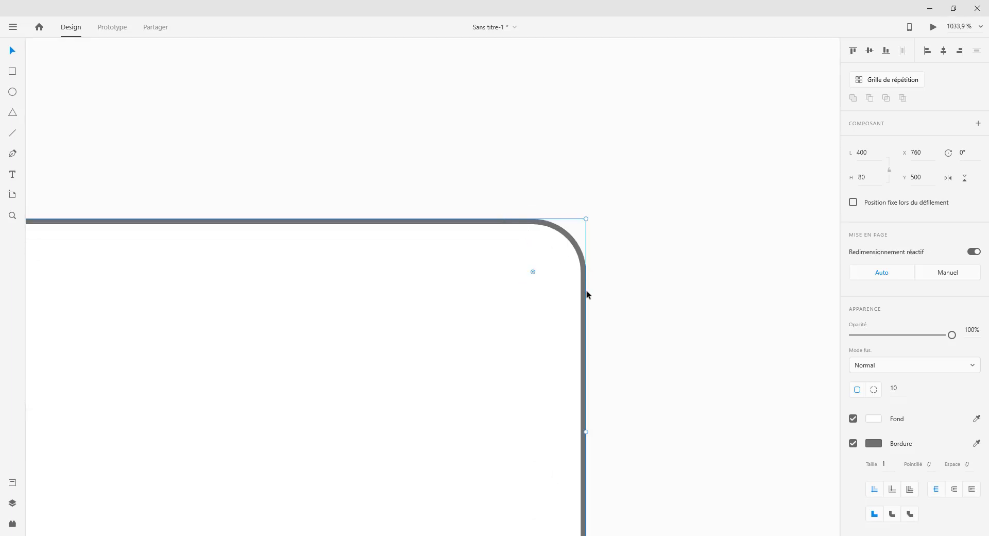
pyautogui.click(895, 388)
pyautogui.write('100')
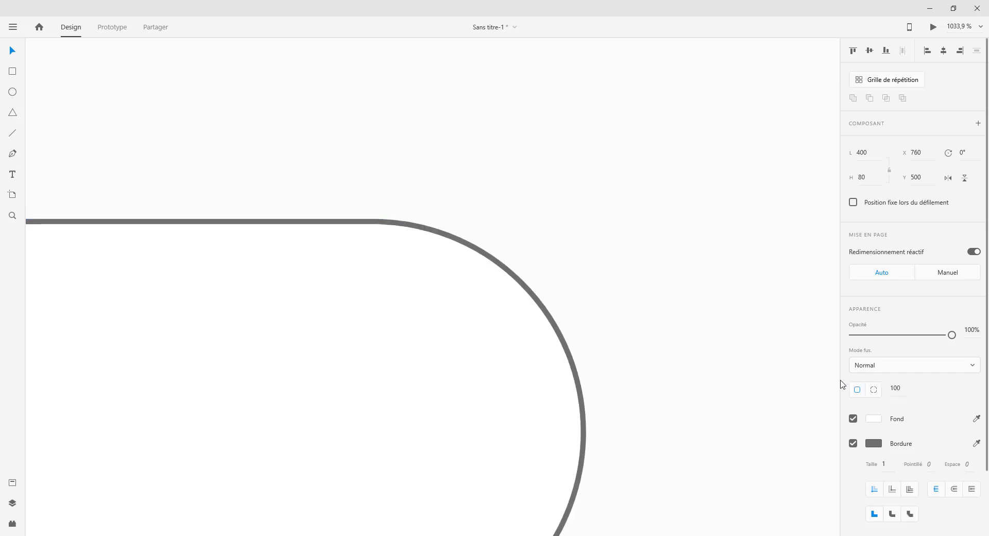
pyautogui.scroll(-5, 582, 342)
pyautogui.scroll(-3, 583, 342)
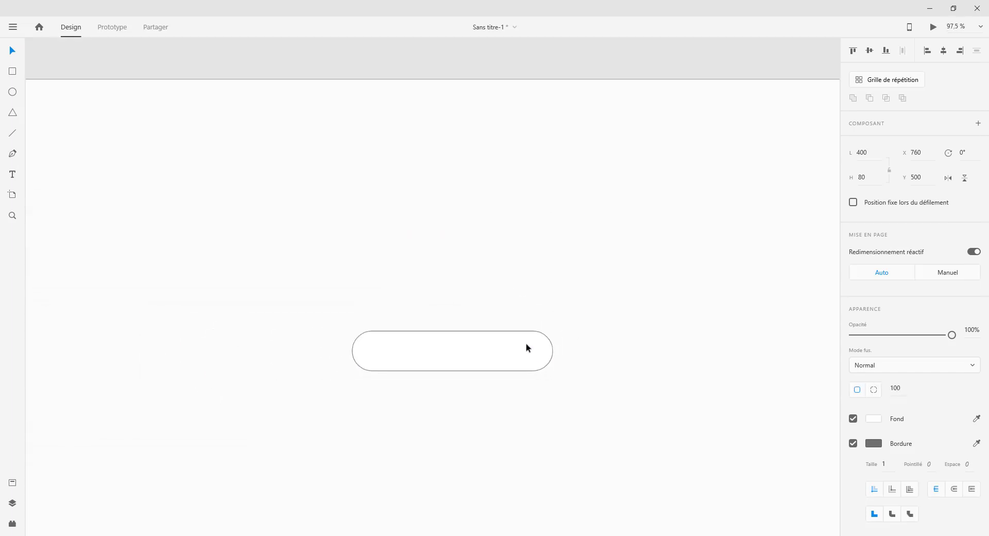
# - Remove the border from the rounded rectangle
pyautogui.click(527, 348)
pyautogui.moveTo(572, 371); pyautogui.dragTo(586, 283)
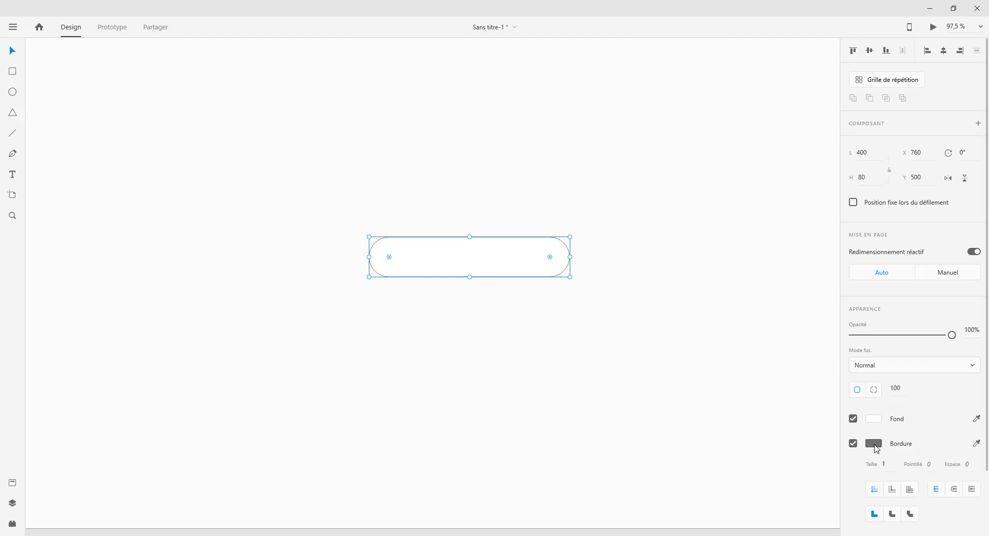
pyautogui.click(853, 443)
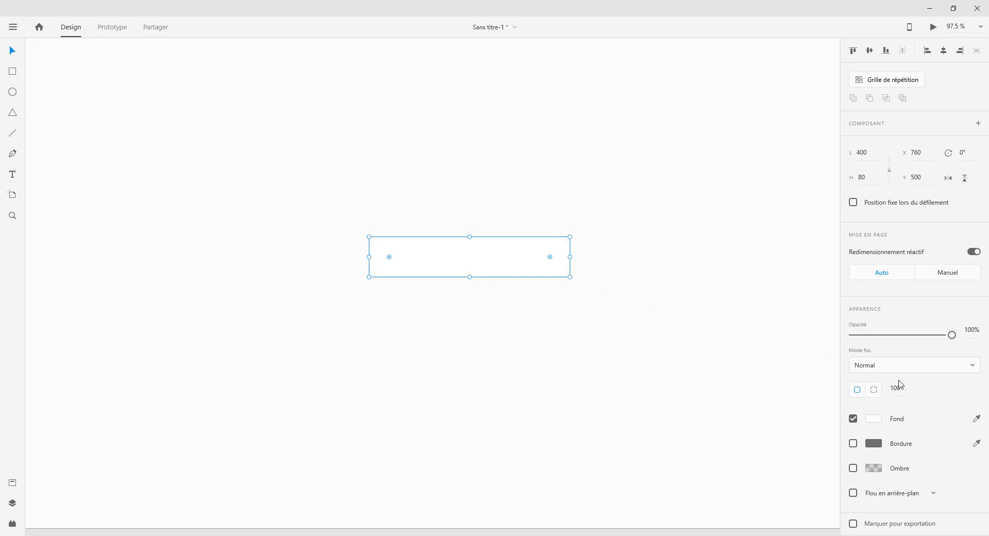
# - Fill the rounded rectangle with pink #FF0060 and convert the fill to a linear gradient
pyautogui.click(873, 419)
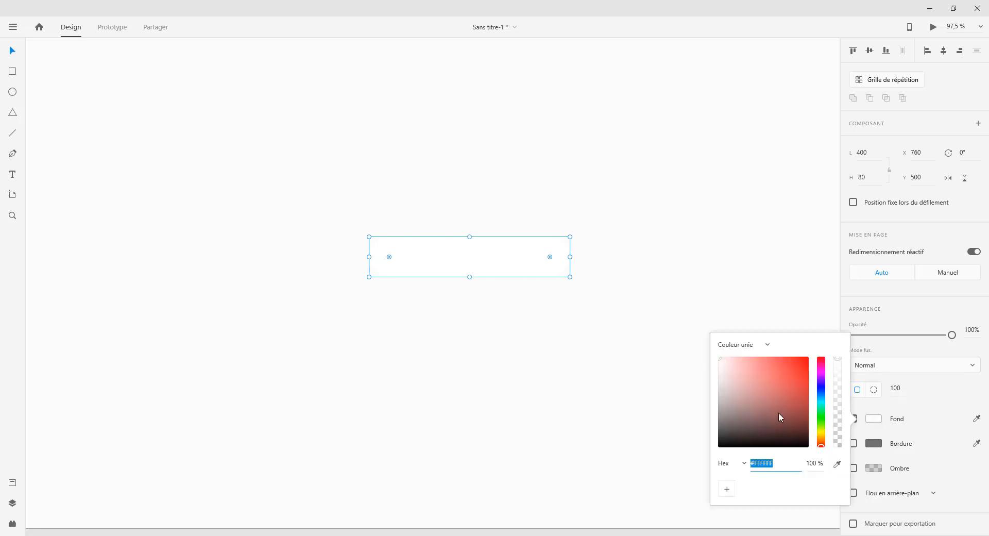
pyautogui.moveTo(751, 380); pyautogui.dragTo(822, 362)
pyautogui.click(745, 344)
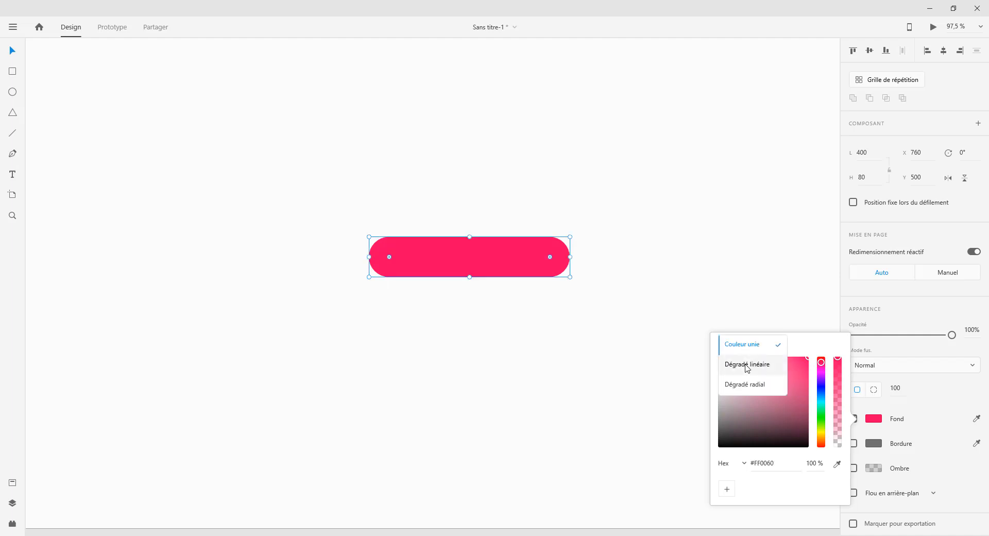
pyautogui.click(747, 364)
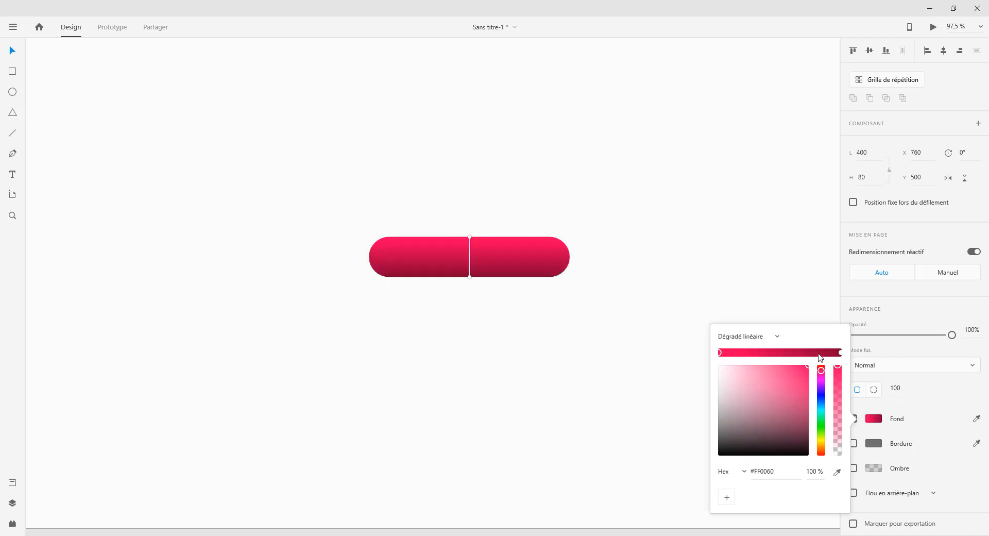
# - Recolour the gradient's end stop to dark blue and its start stop to light blue #65E0E9
pyautogui.click(840, 353)
pyautogui.moveTo(824, 384); pyautogui.dragTo(823, 399)
pyautogui.click(720, 353)
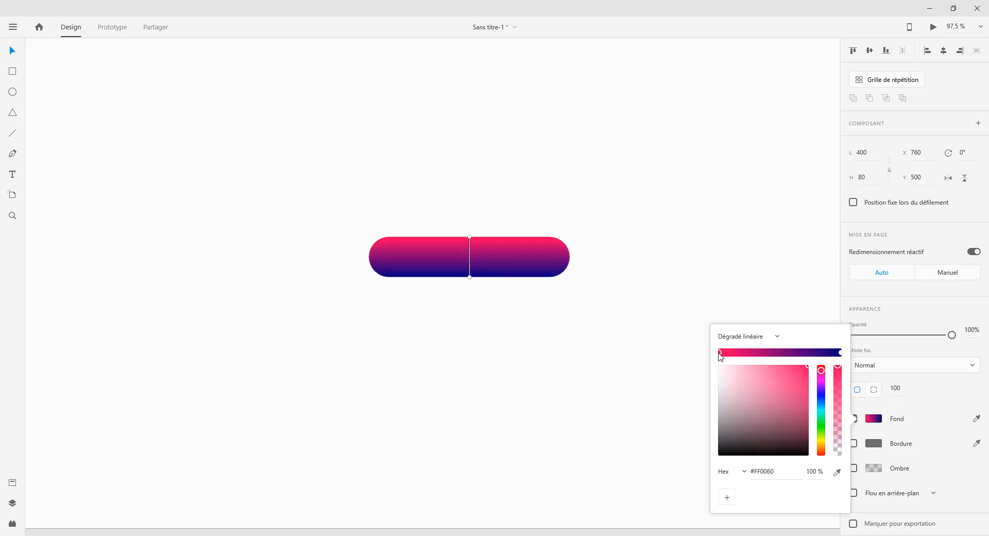
pyautogui.click(823, 401)
pyautogui.moveTo(824, 405); pyautogui.dragTo(824, 410)
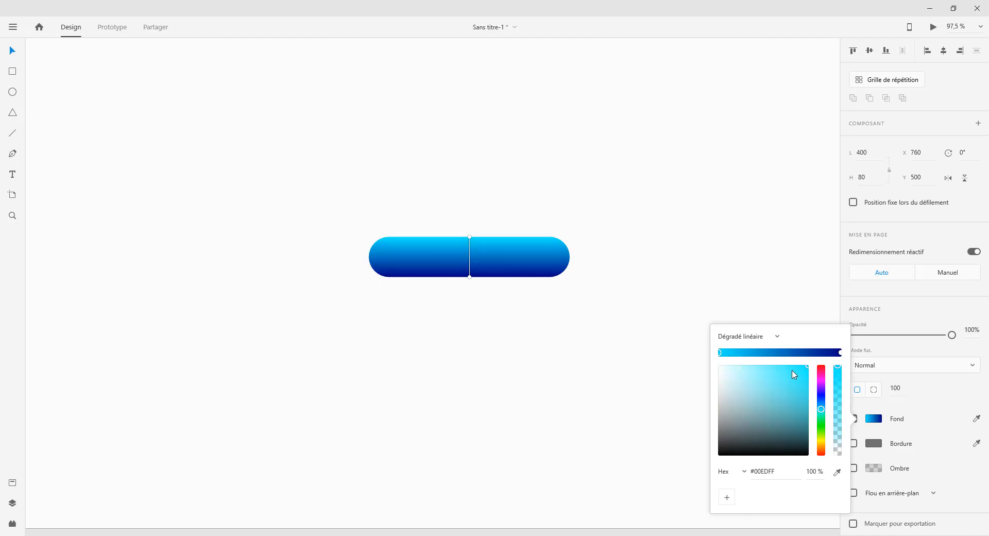
pyautogui.moveTo(805, 372); pyautogui.dragTo(771, 377)
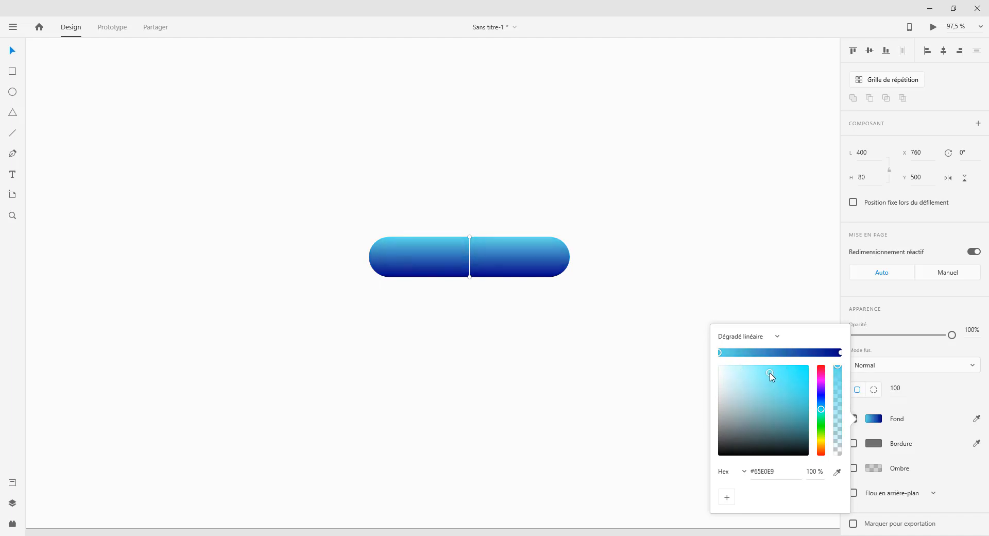
pyautogui.click(498, 263)
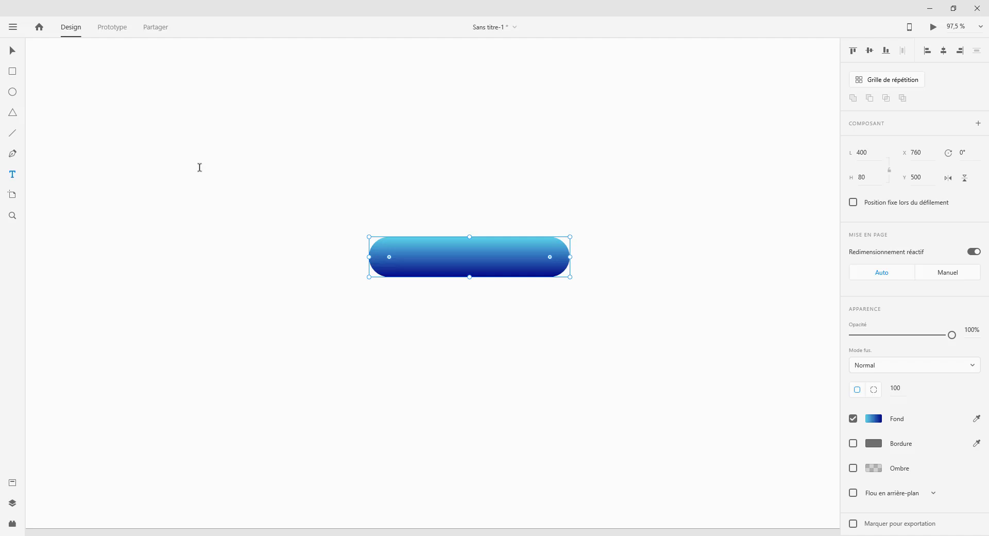
# - Add the text "Acheter" on the rounded rectangle and centre it both horizontally and vertically
pyautogui.click(13, 173)
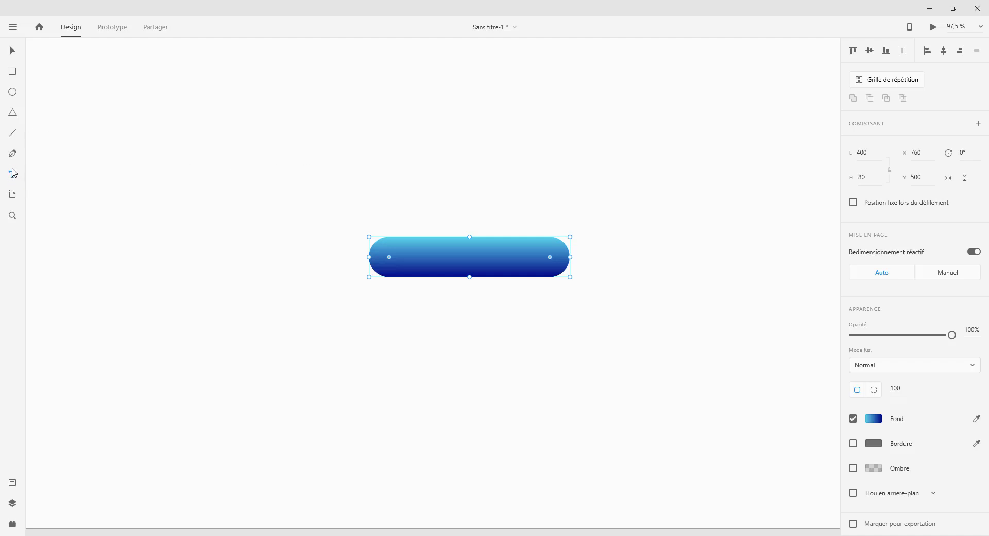
pyautogui.click(444, 252)
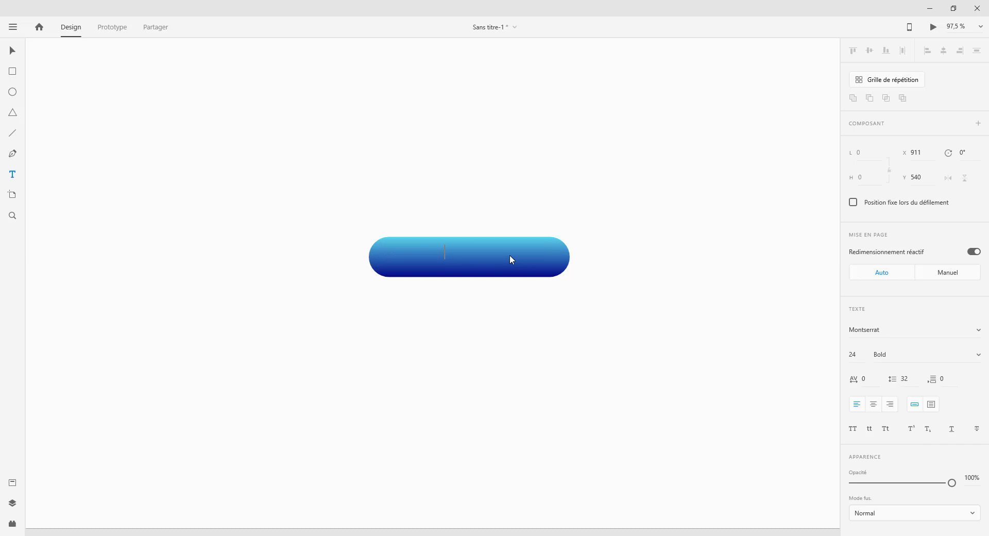
pyautogui.write('Acheter')
pyautogui.press('Escape')
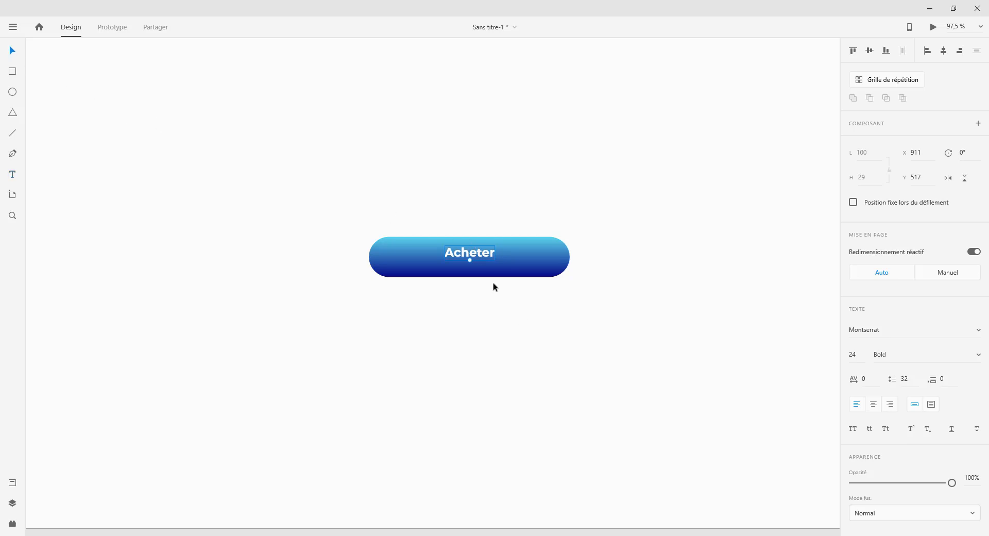
pyautogui.moveTo(485, 251); pyautogui.dragTo(484, 256)
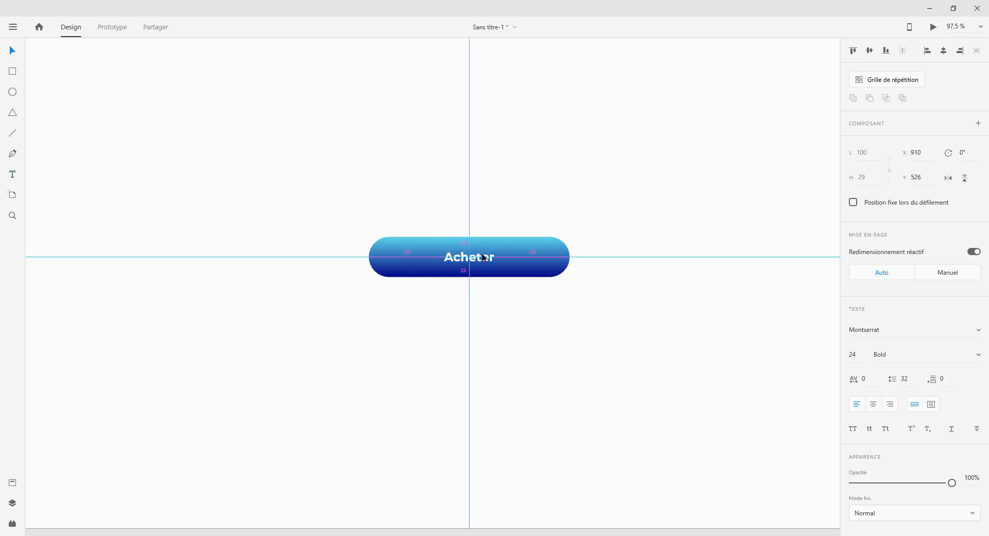
# - Select the "Acheter" text together with the gradient rectangle and show the artboard's layers
pyautogui.moveTo(448, 306); pyautogui.dragTo(462, 194)
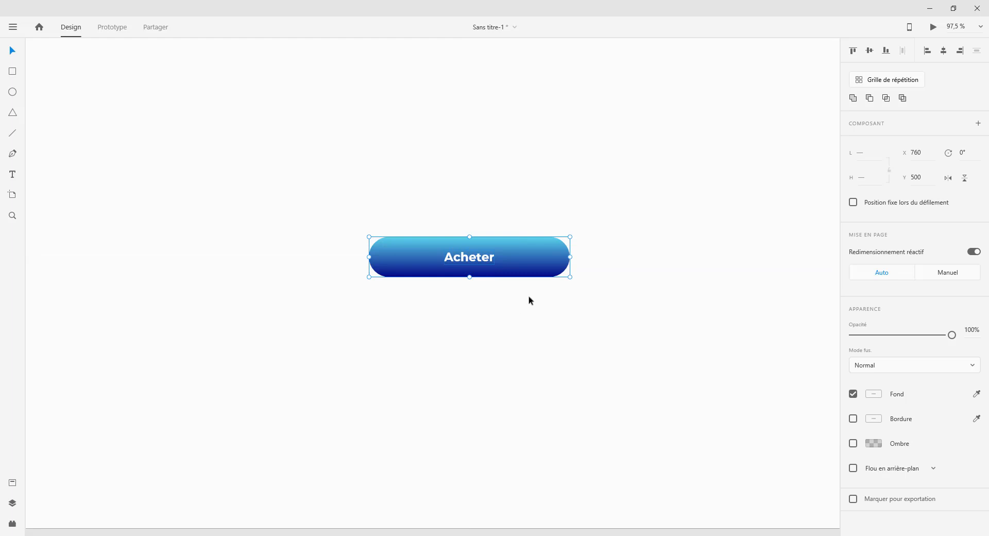
pyautogui.click(481, 216)
pyautogui.moveTo(483, 257); pyautogui.dragTo(474, 258)
pyautogui.moveTo(463, 320); pyautogui.dragTo(524, 198)
pyautogui.click(13, 504)
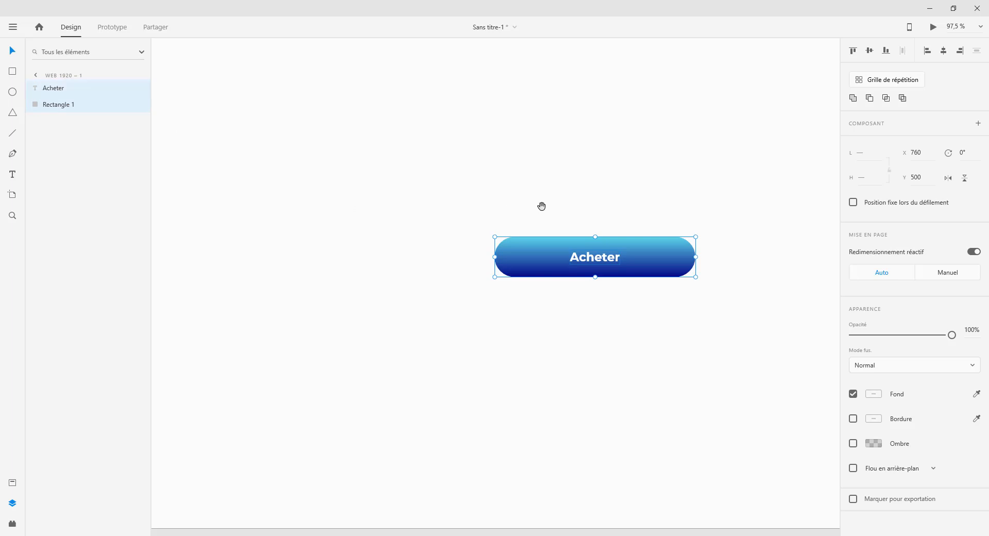
pyautogui.moveTo(541, 206); pyautogui.dragTo(597, 175)
pyautogui.moveTo(517, 180); pyautogui.dragTo(475, 203)
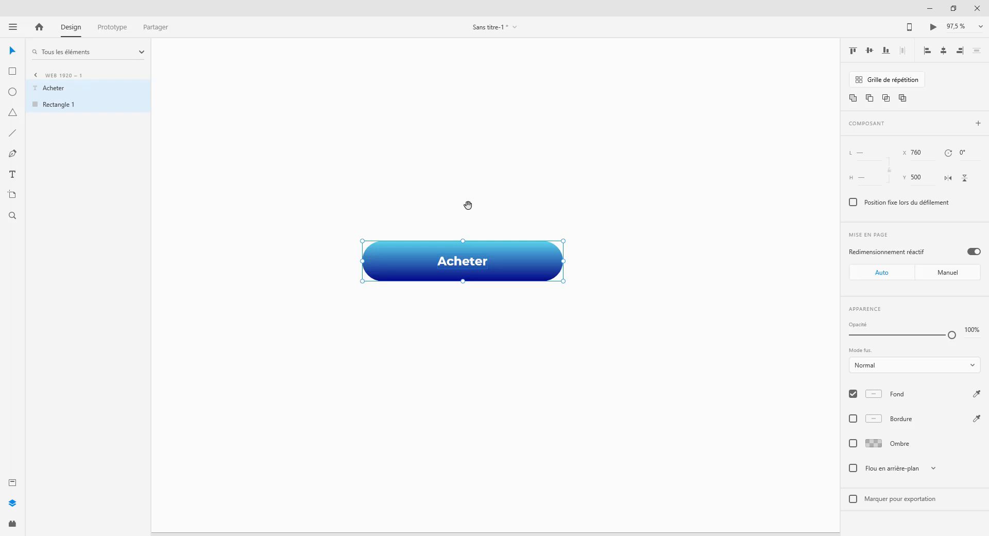
pyautogui.moveTo(468, 206); pyautogui.dragTo(497, 220)
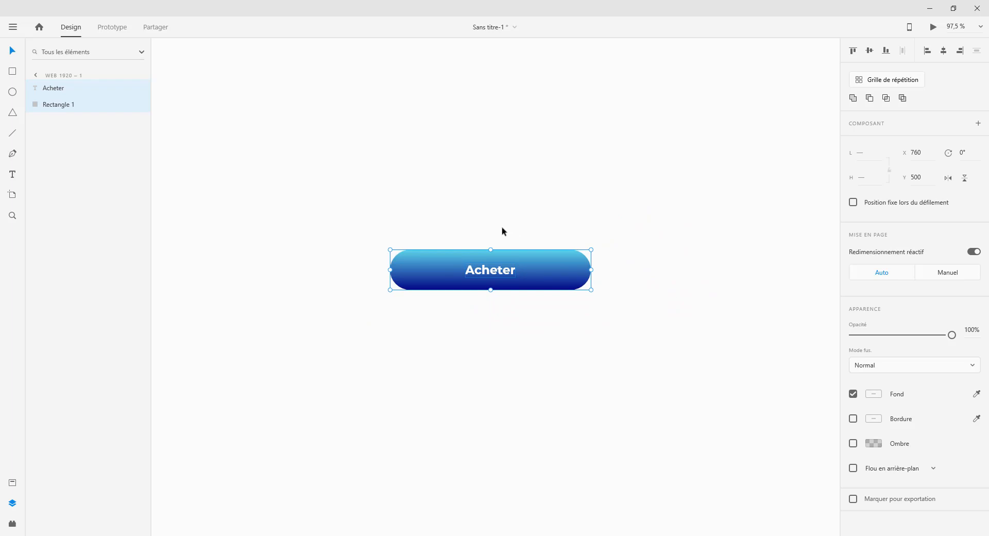
pyautogui.scroll(-5, 518, 234)
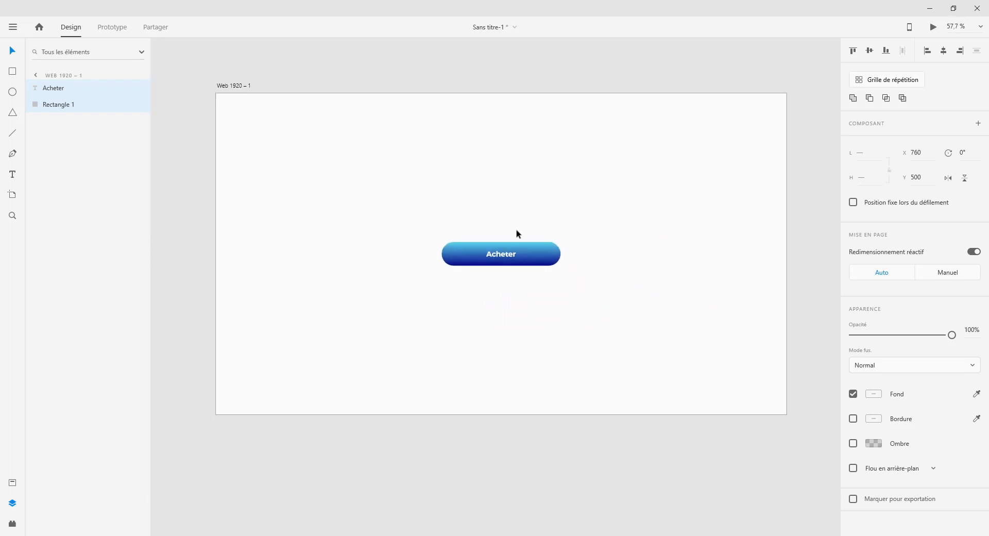
# - Select only the "Acheter" text, check its spacing inside the gradient rectangle, and move it up to Y 523
pyautogui.scroll(5, 518, 233)
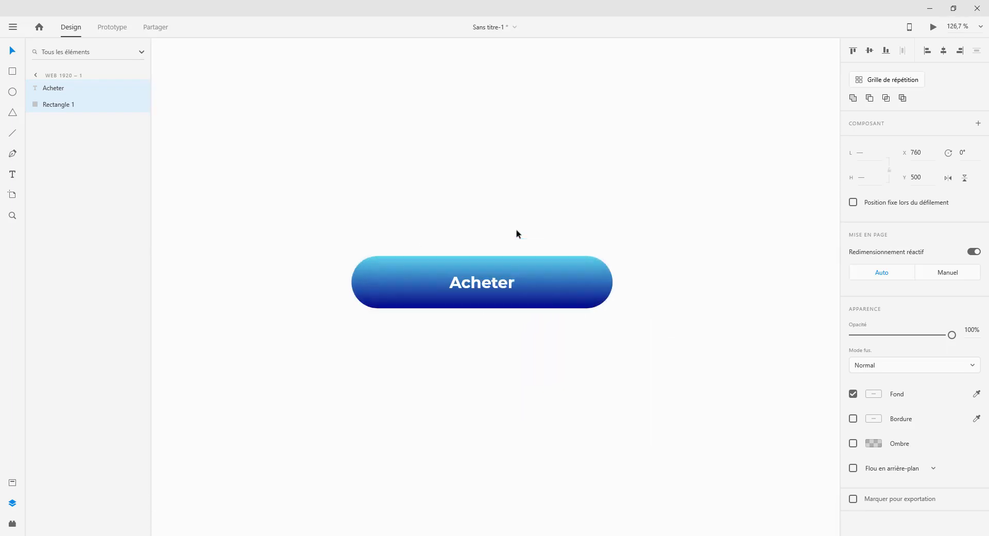
pyautogui.scroll(-1, 516, 231)
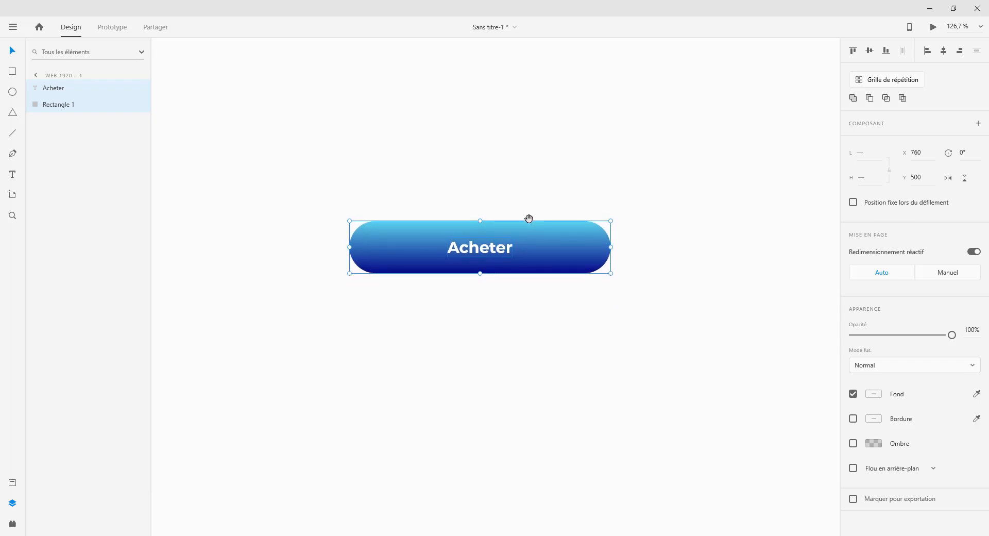
pyautogui.doubleClick(491, 249)
pyautogui.press('Escape')
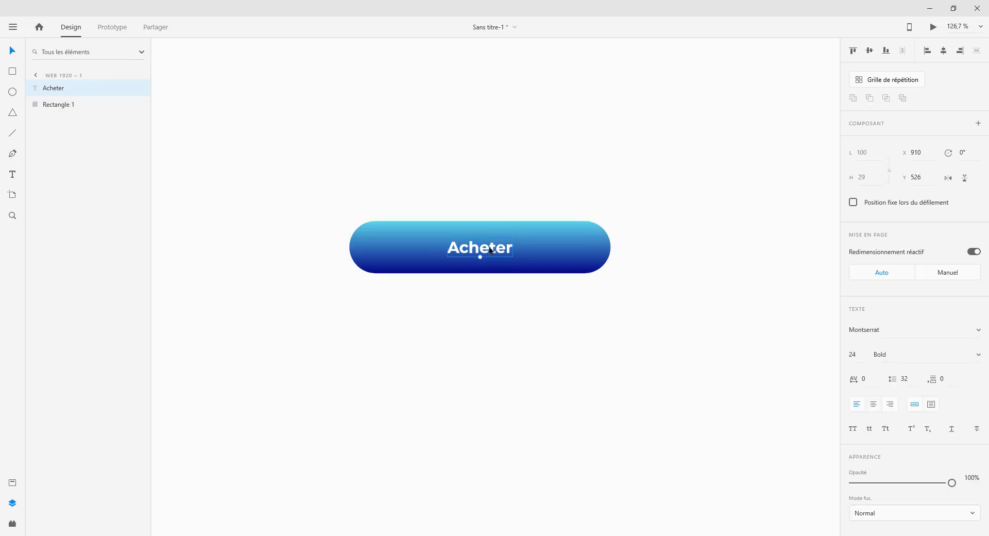
pyautogui.press('alt')
pyautogui.hotkey('ctrl', '3')
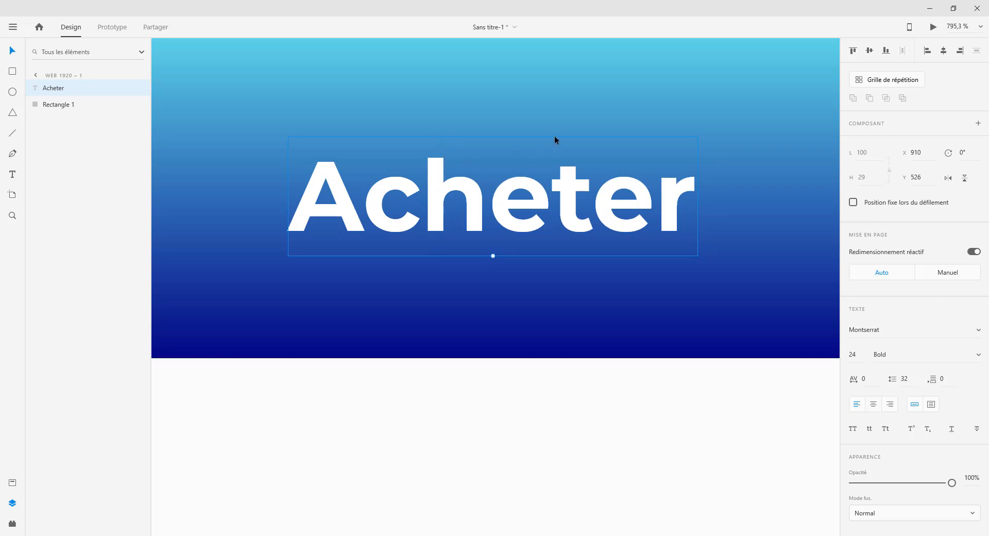
pyautogui.scroll(-5, 540, 168)
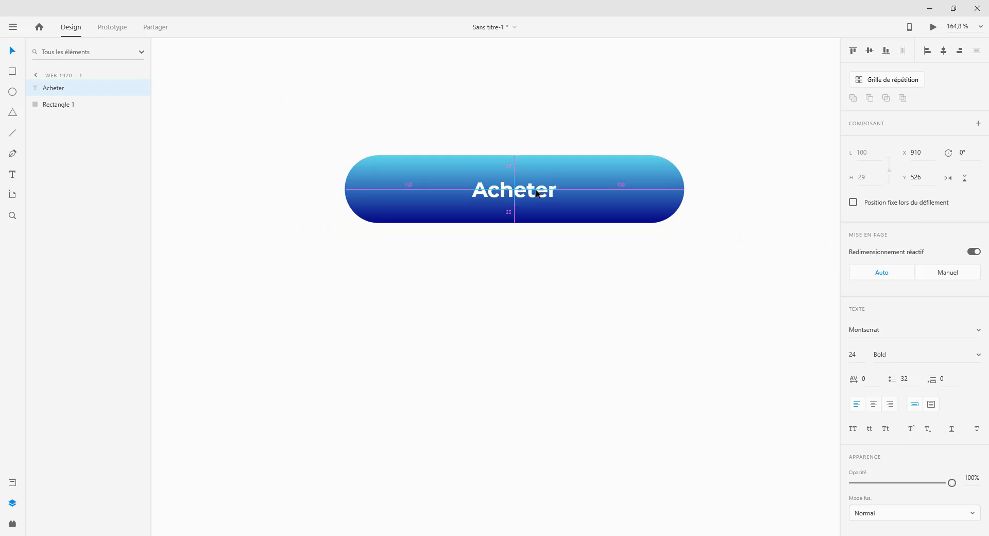
pyautogui.moveTo(537, 194); pyautogui.dragTo(537, 192)
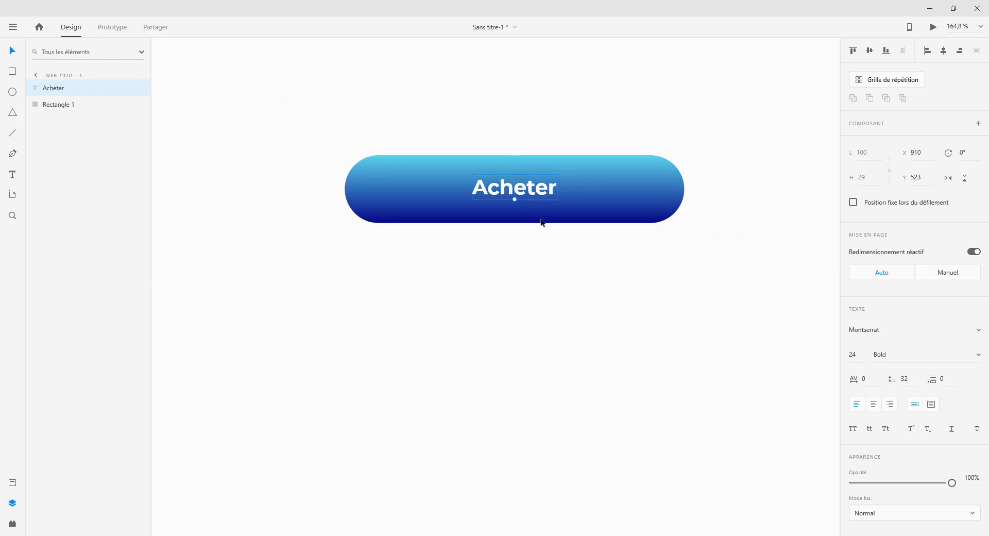
pyautogui.click(538, 237)
pyautogui.scroll(-1, 537, 237)
pyautogui.scroll(-2, 536, 237)
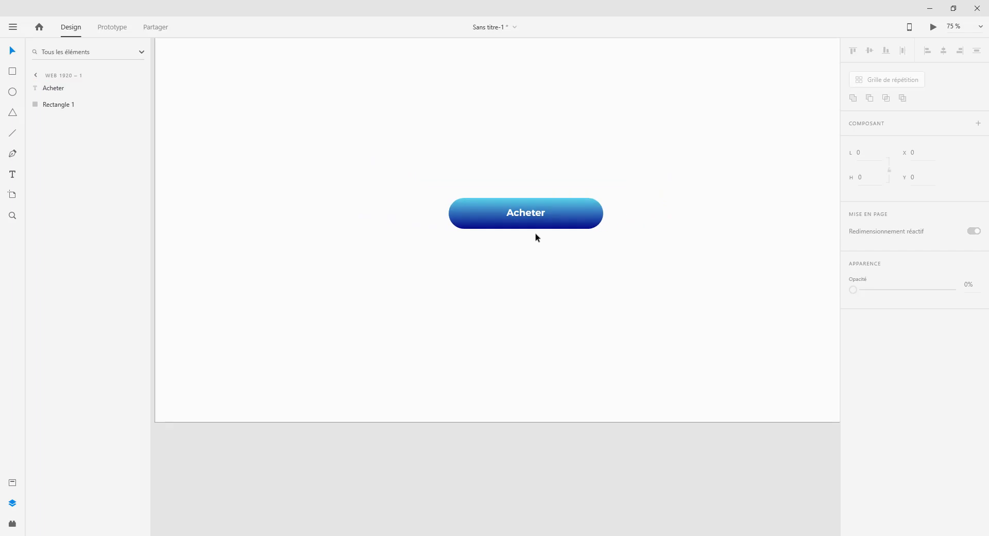
# - Set the "Acheter" text's character spacing to 50 and centre it horizontally on the gradient rectangle
pyautogui.scroll(2, 523, 286)
pyautogui.scroll(2, 498, 266)
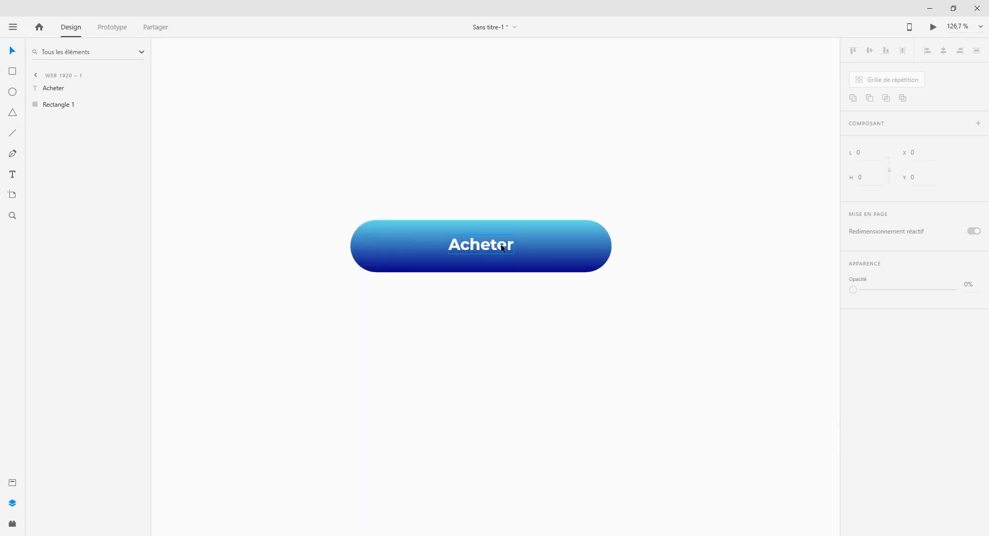
pyautogui.click(502, 248)
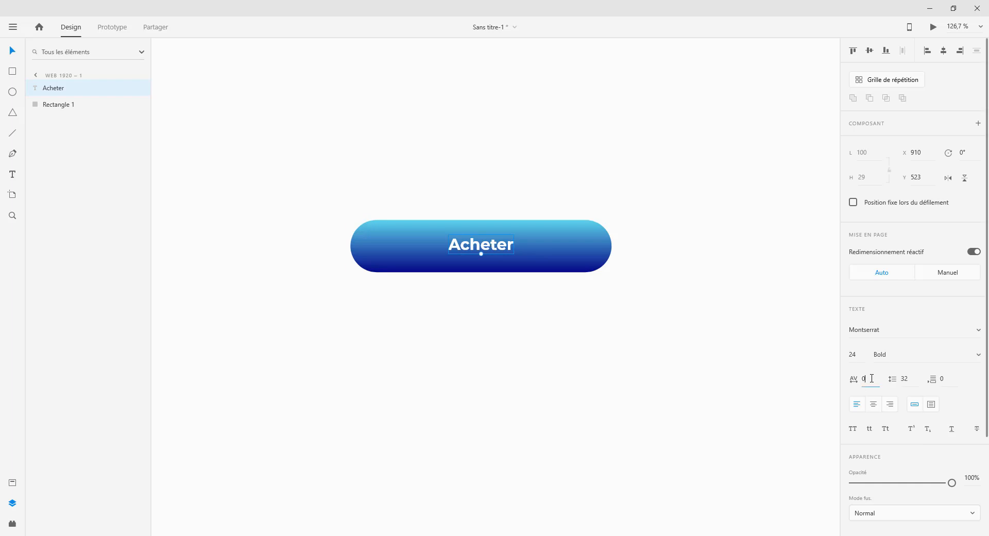
pyautogui.moveTo(872, 378); pyautogui.dragTo(872, 349)
pyautogui.click(508, 319)
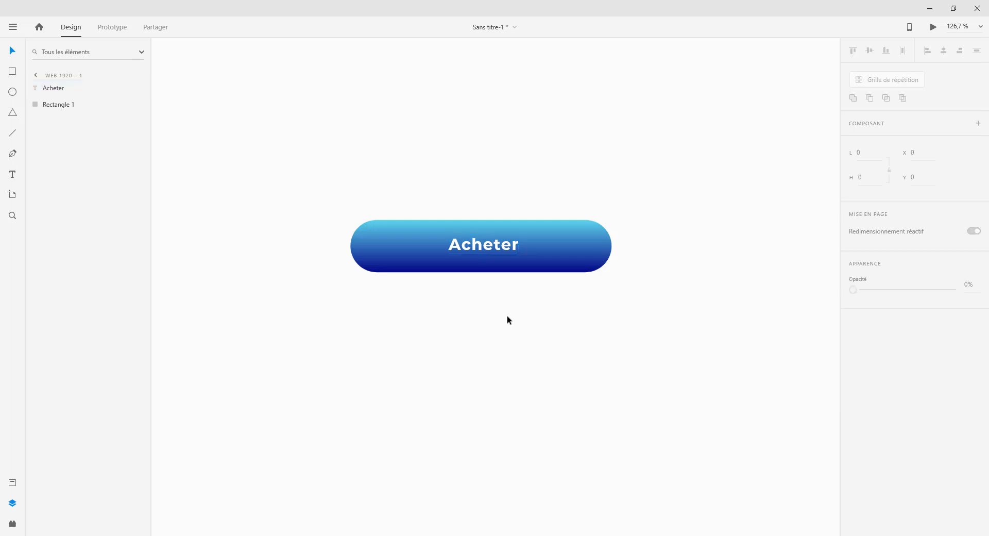
pyautogui.moveTo(473, 319); pyautogui.dragTo(549, 165)
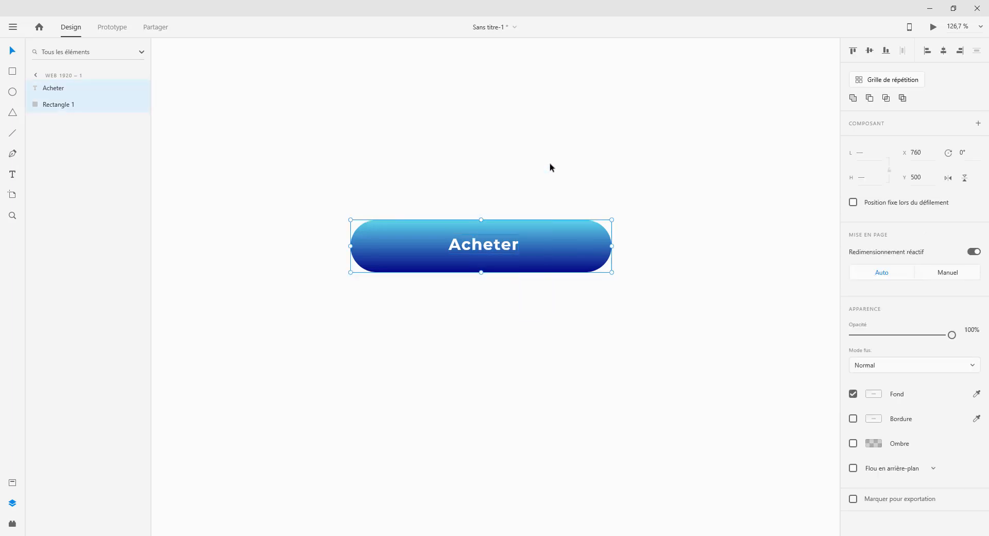
pyautogui.click(944, 52)
pyautogui.click(483, 287)
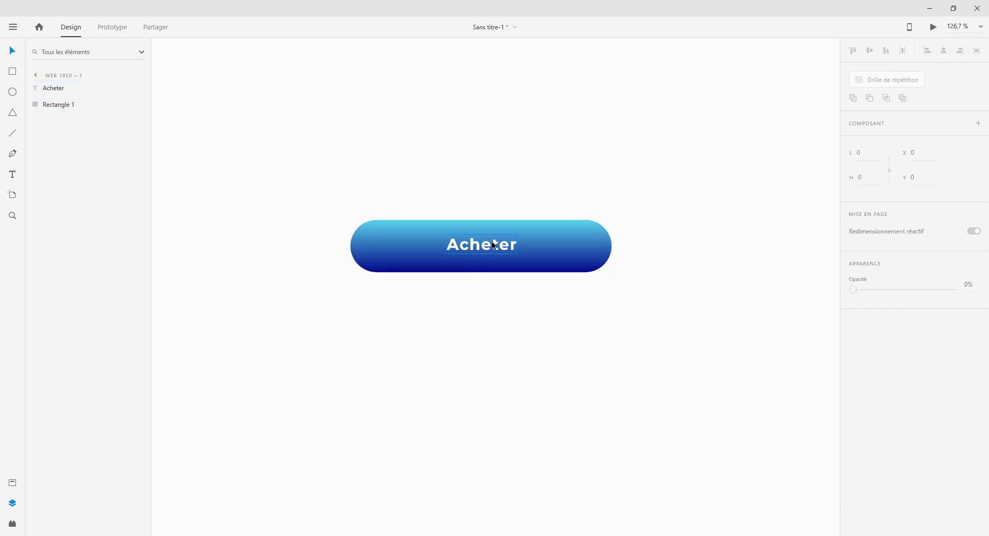
# - Extend the label on the gradient rectangle to read "Acheter ce tuto"
pyautogui.doubleClick(495, 244)
pyautogui.click(514, 244)
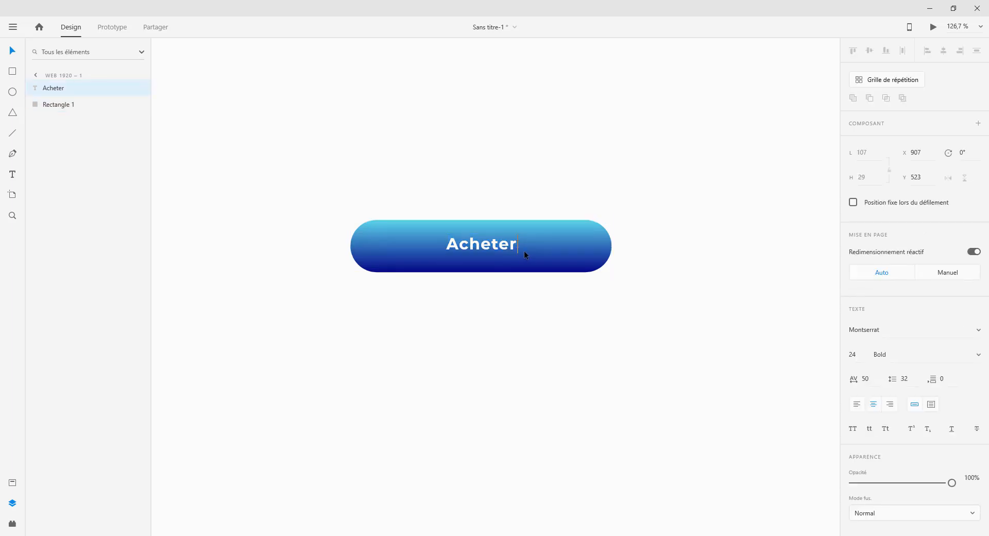
pyautogui.write('ce tuto')
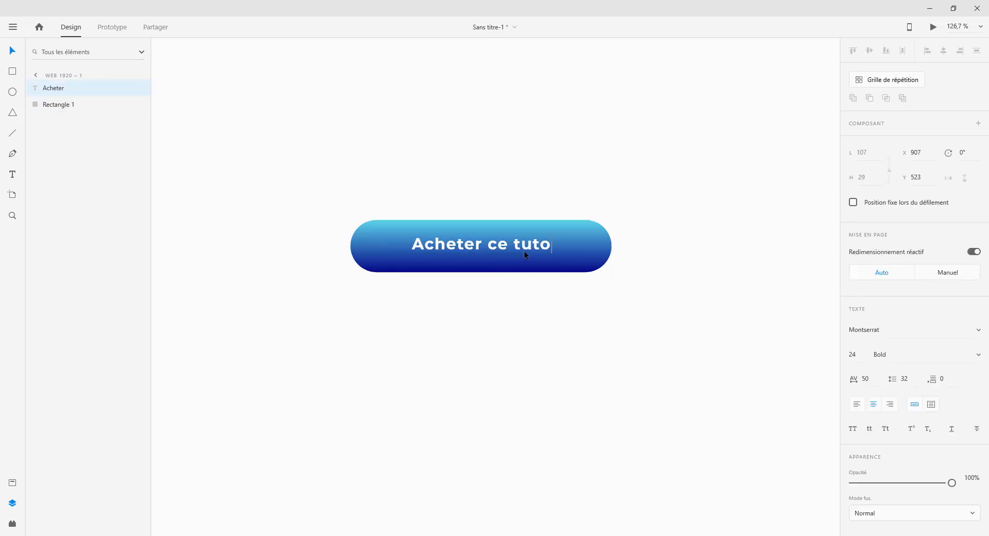
pyautogui.press('Escape')
# - Delete "ce tuto" from the label, leaving only "Acheter", and deselect the text
pyautogui.press('BackSpace')
pyautogui.press('BackSpace')
pyautogui.press('BackSpace')
pyautogui.press('BackSpace')
pyautogui.press('BackSpace')
pyautogui.press('BackSpace')
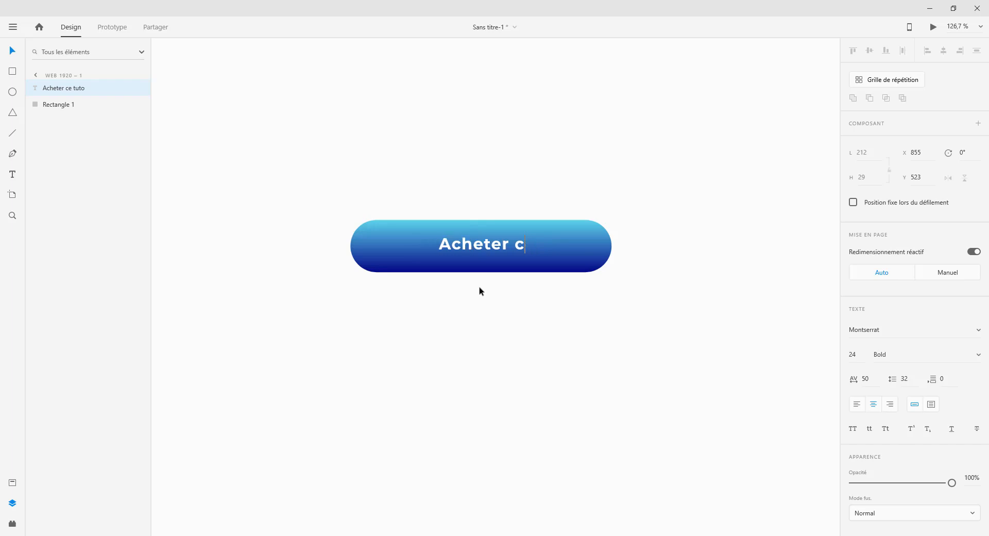
pyautogui.press('BackSpace')
pyautogui.press('BackSpace')
pyautogui.click(505, 299)
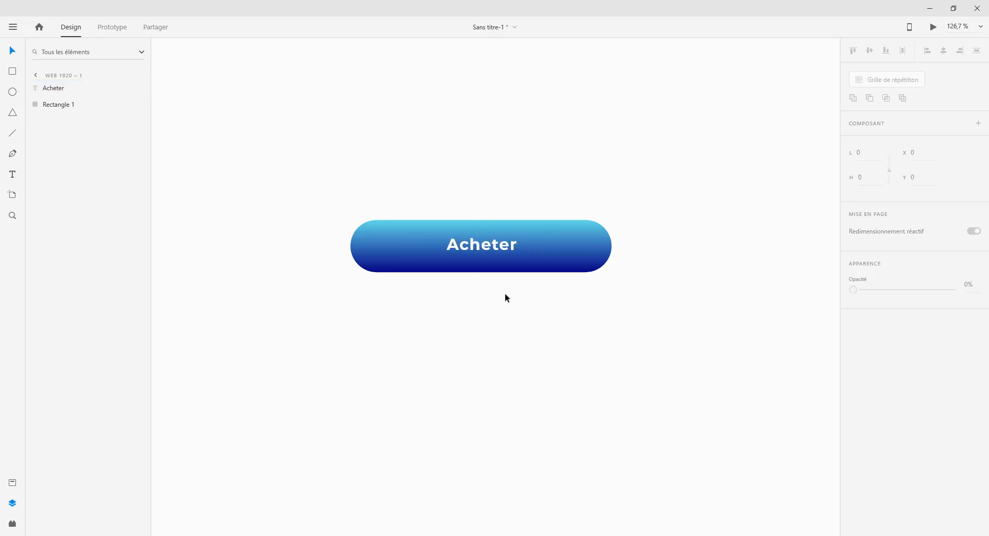
# - Group the "Acheter" text with the gradient rectangle and rename the group "button"
pyautogui.moveTo(525, 303); pyautogui.dragTo(517, 316)
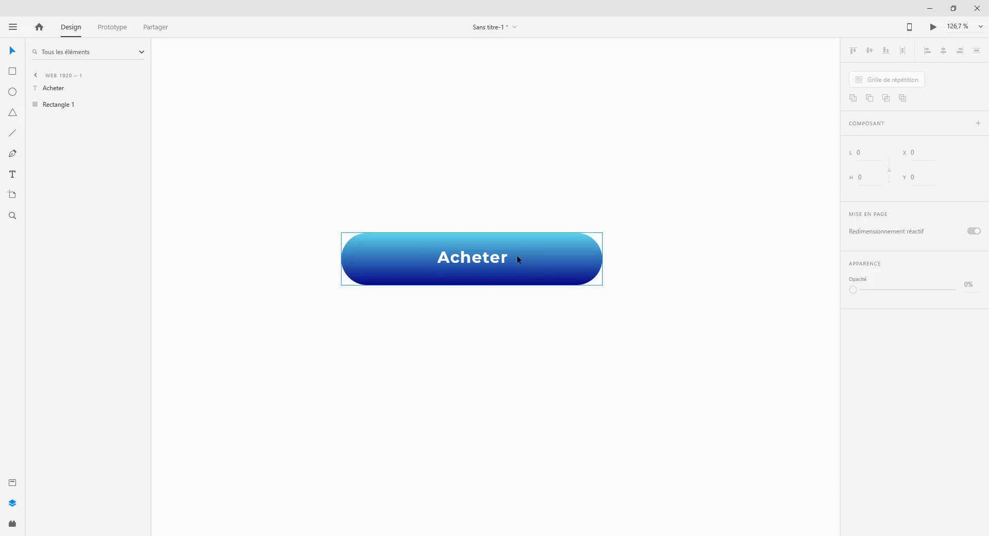
pyautogui.moveTo(317, 310); pyautogui.dragTo(638, 188)
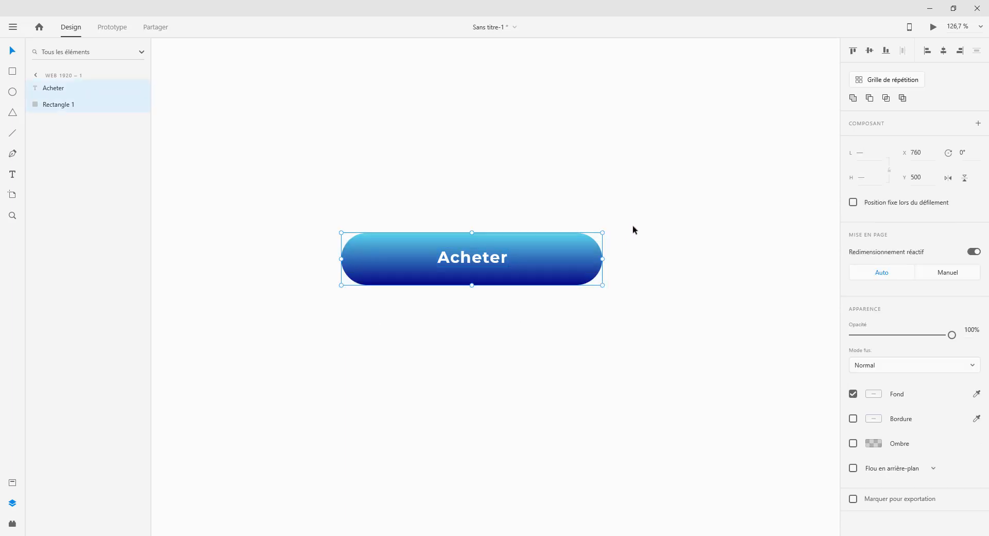
pyautogui.hotkey('ctrl', 'g')
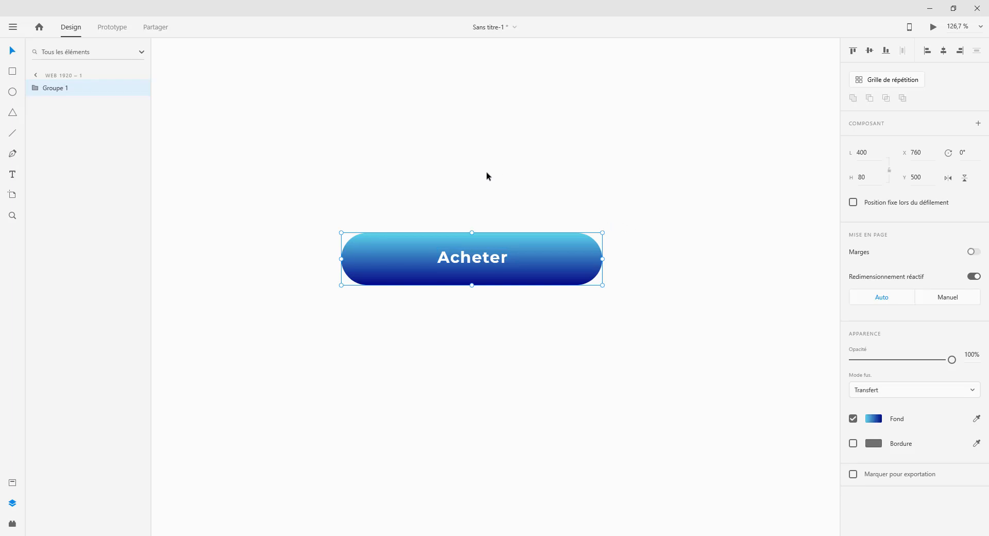
pyautogui.doubleClick(61, 89)
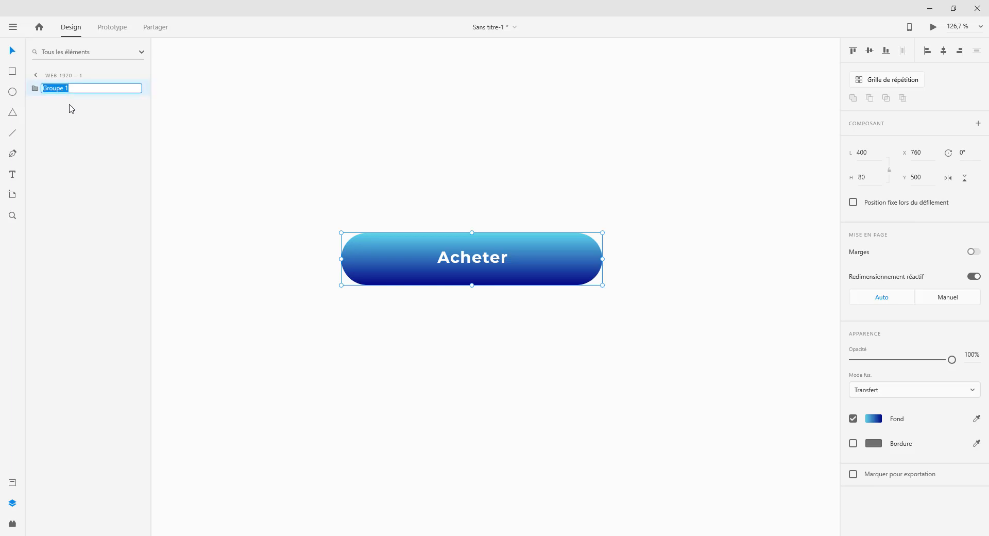
pyautogui.write('button')
pyautogui.press('Return')
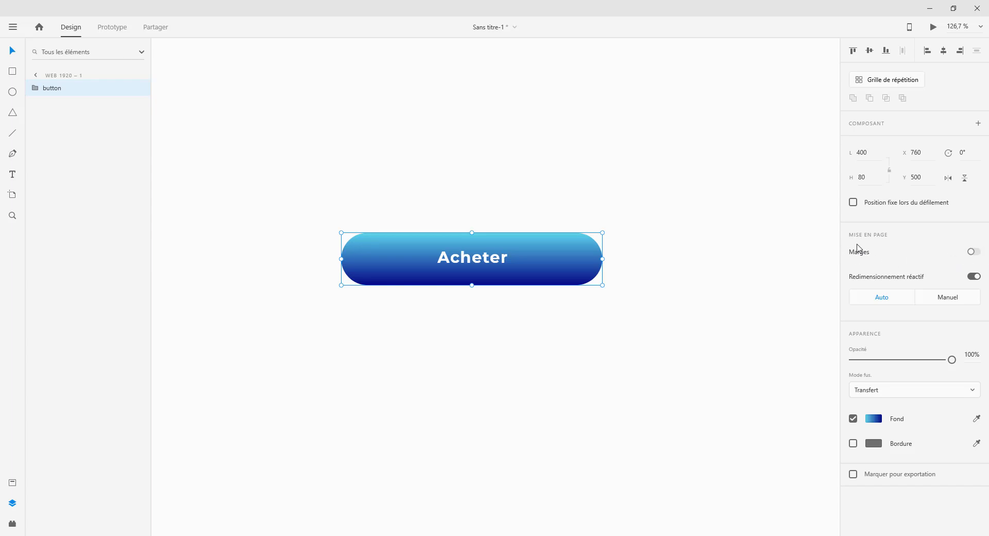
# - Enable margins on the button group and set both its right and left margins to 50
pyautogui.click(974, 252)
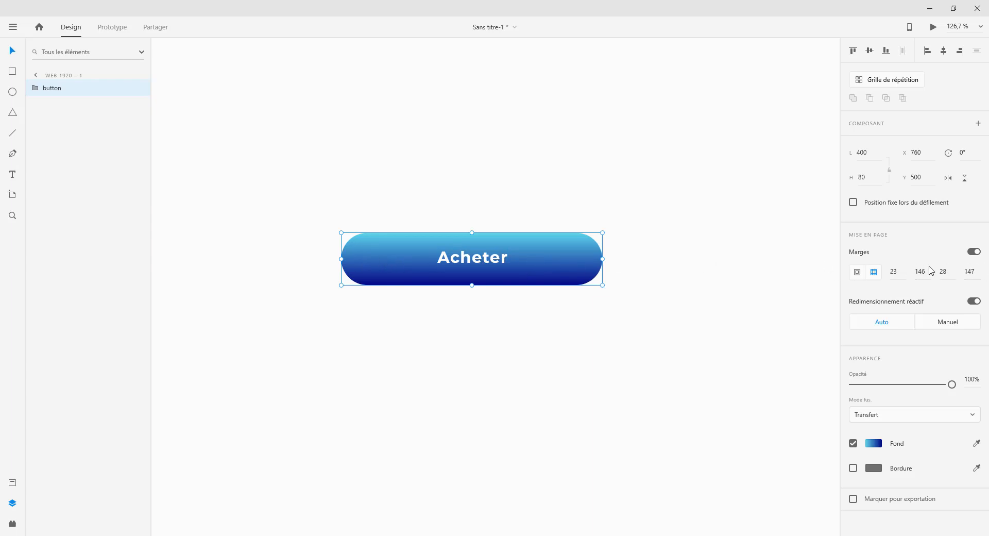
pyautogui.click(969, 271)
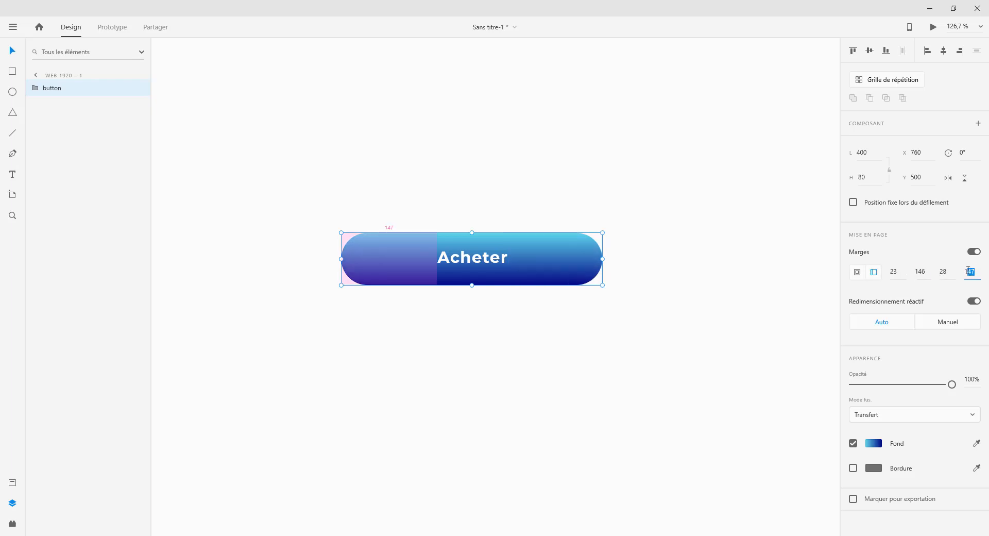
pyautogui.click(926, 270)
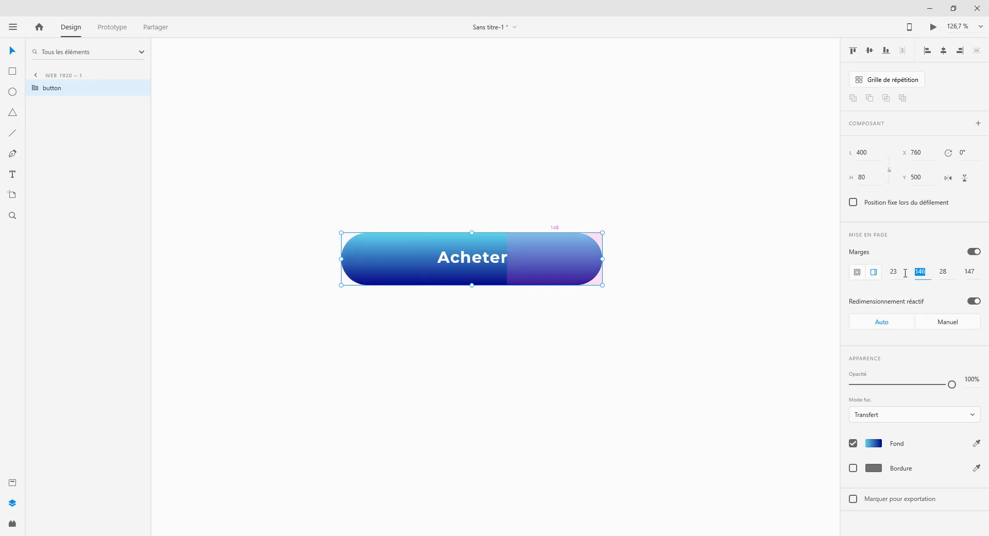
pyautogui.write('50')
pyautogui.press('Return')
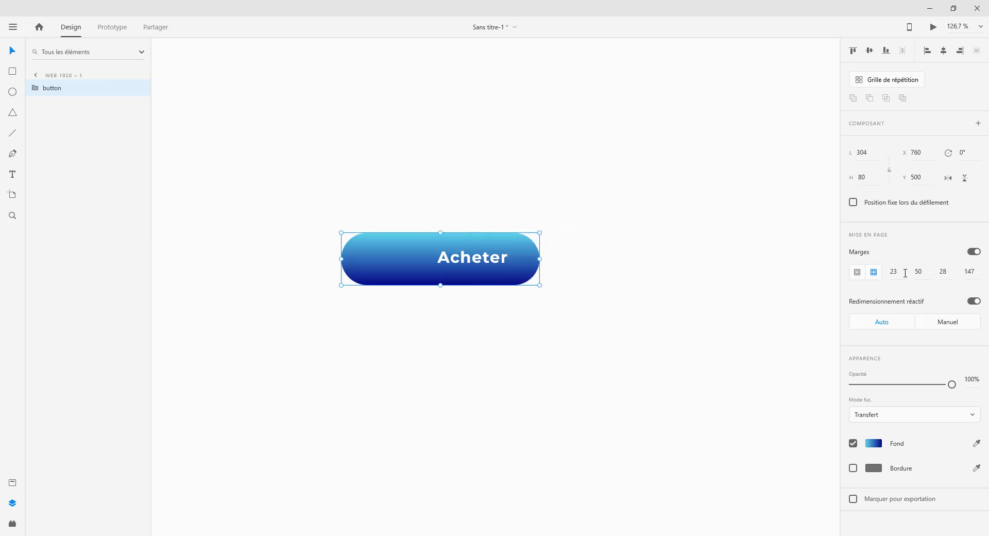
pyautogui.click(969, 272)
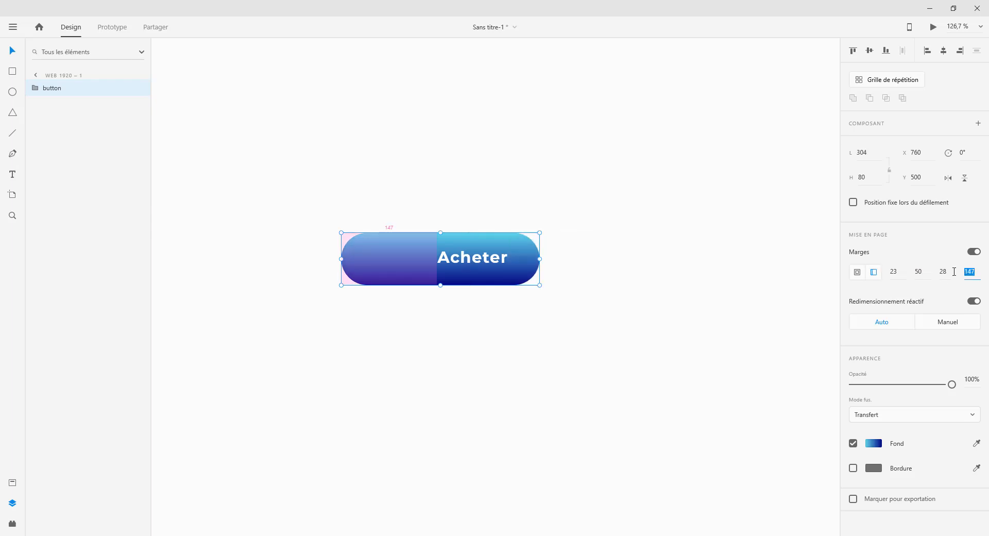
pyautogui.write('50')
pyautogui.press('Return')
pyautogui.click(714, 282)
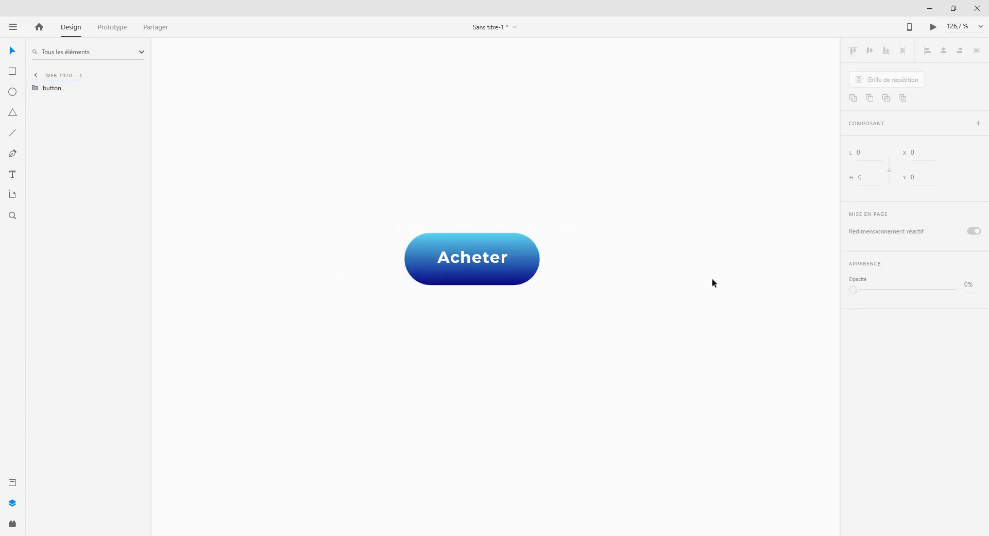
# - Set the button group's top margin to 20 and its bottom margin to 25, then deselect it
pyautogui.click(472, 265)
pyautogui.click(898, 271)
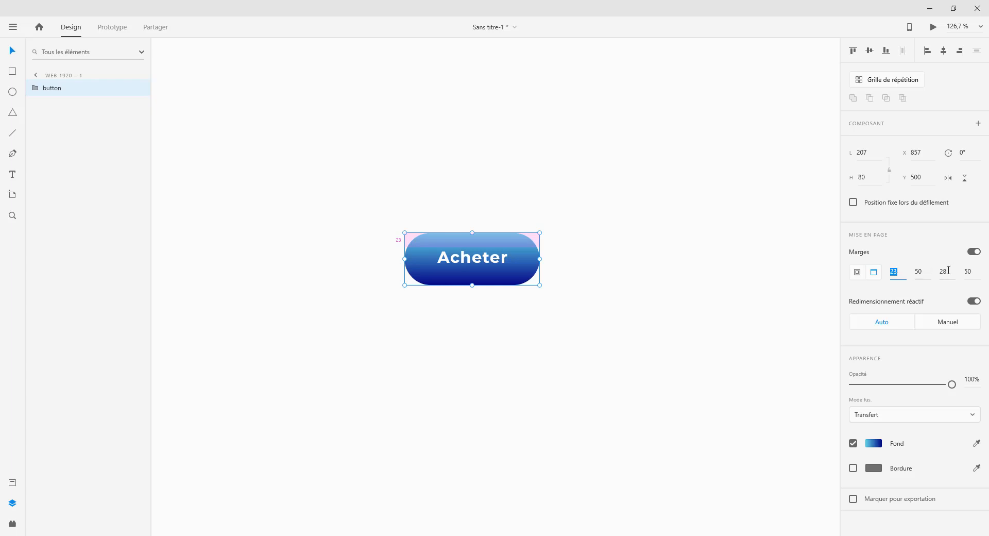
pyautogui.click(948, 270)
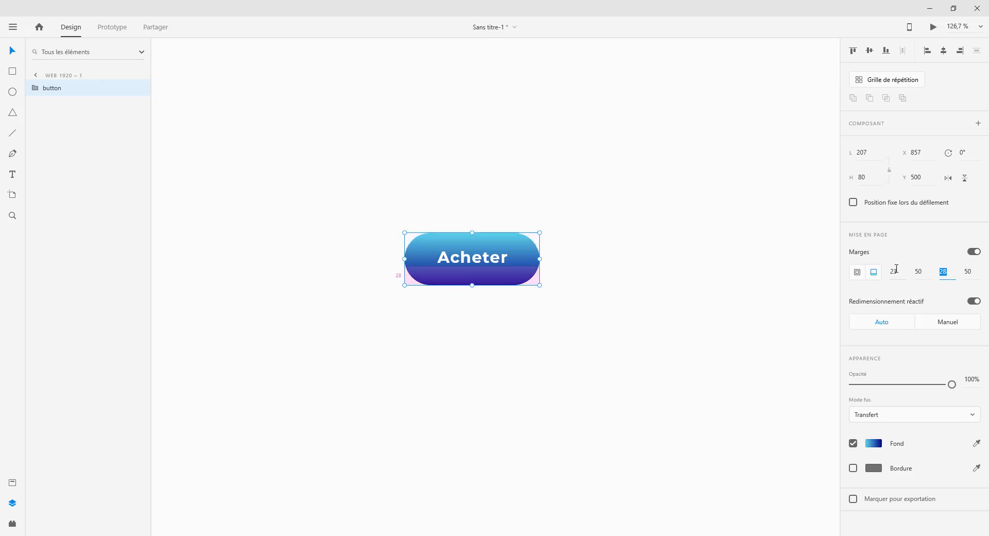
pyautogui.click(896, 270)
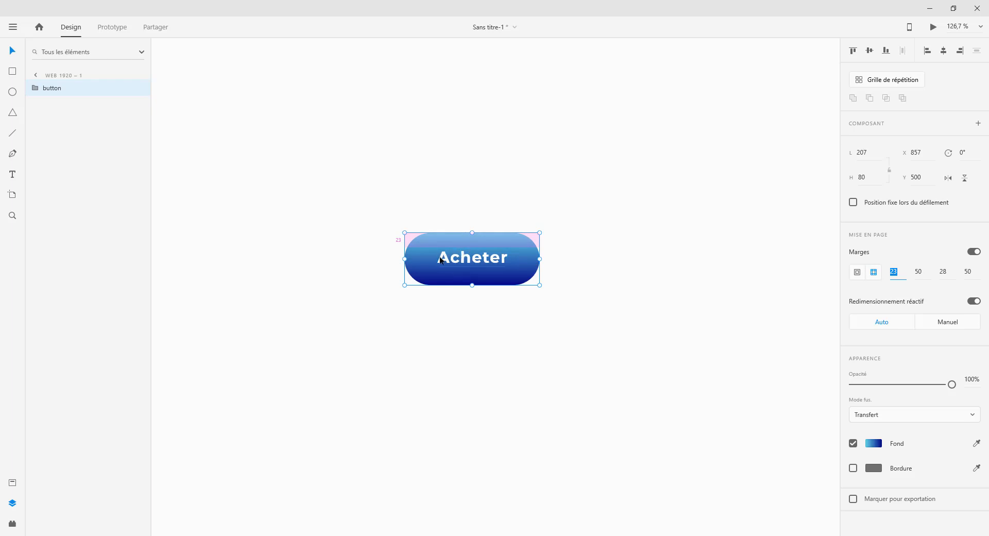
pyautogui.click(476, 254)
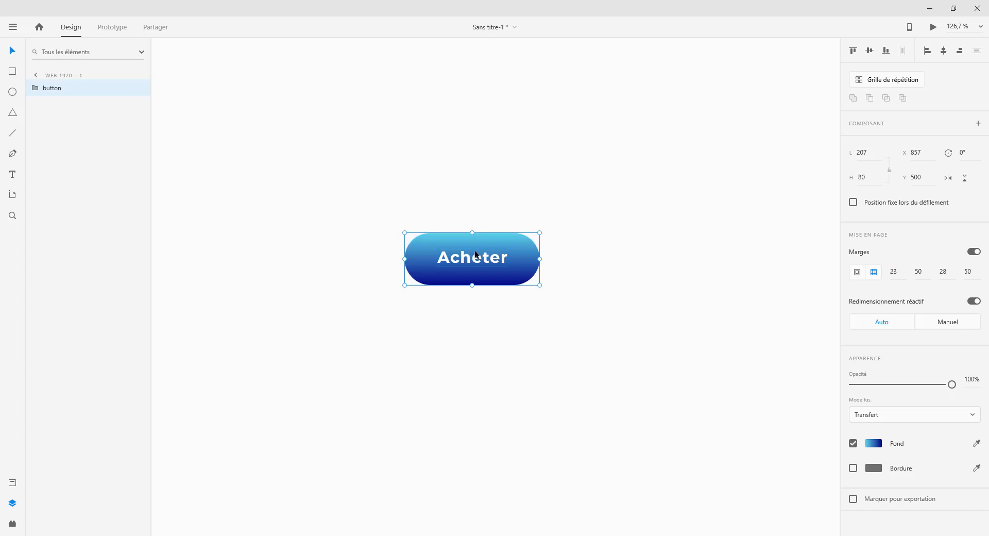
pyautogui.click(893, 270)
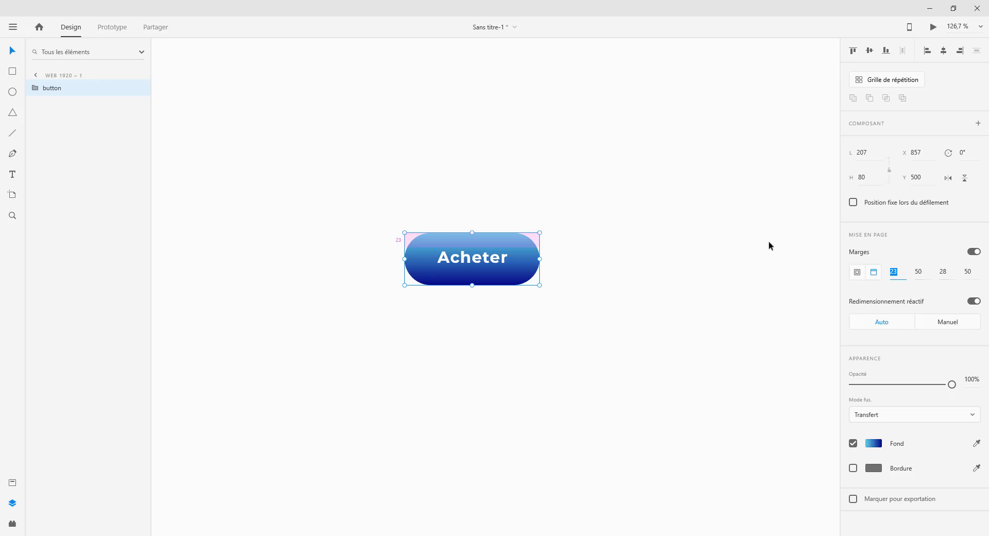
pyautogui.write('20')
pyautogui.press('Return')
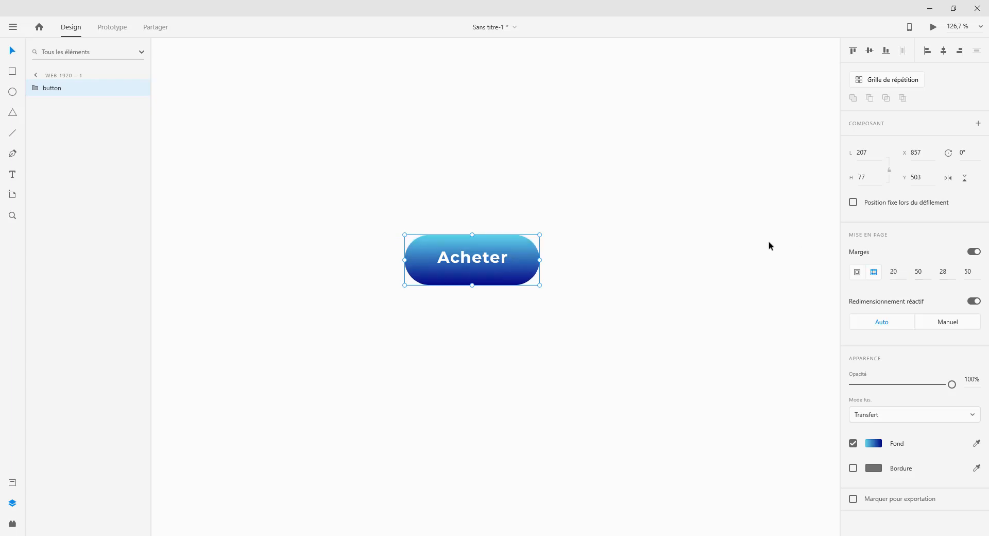
pyautogui.click(933, 271)
pyautogui.press('Return')
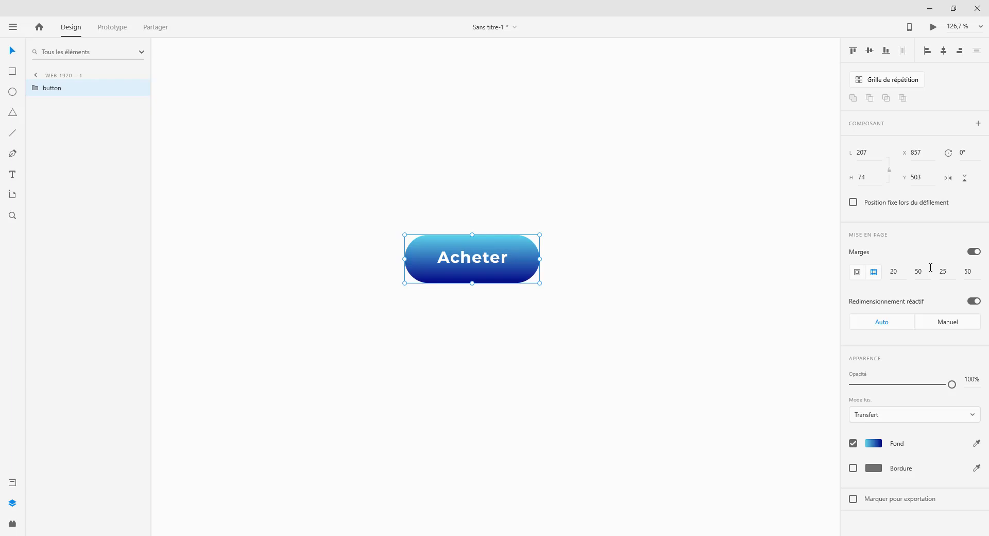
pyautogui.click(794, 279)
pyautogui.click(496, 274)
pyautogui.click(696, 292)
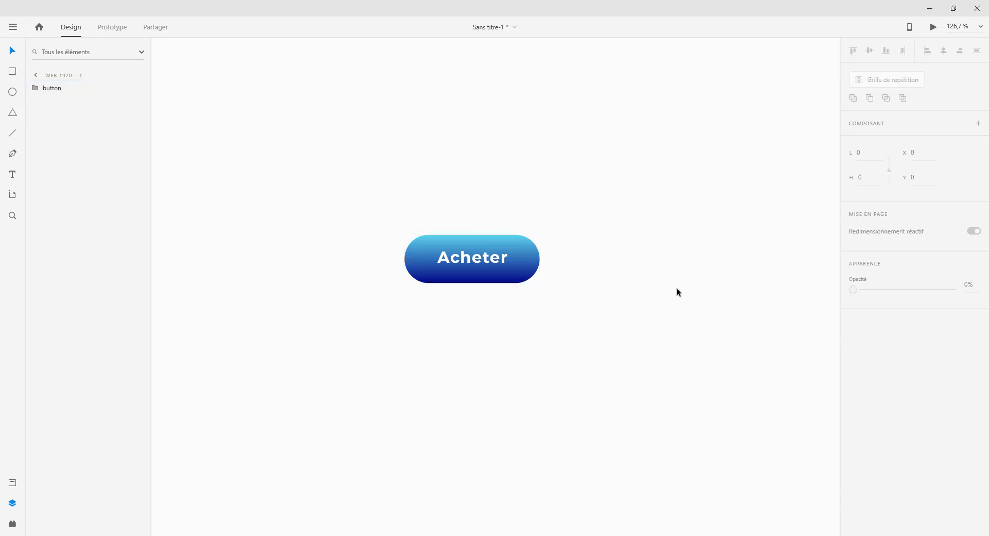
# - Move the button group up to X 828, Y 466 and extend its label to "Acheter ce tutoriel"
pyautogui.click(484, 264)
pyautogui.moveTo(484, 263); pyautogui.dragTo(501, 274)
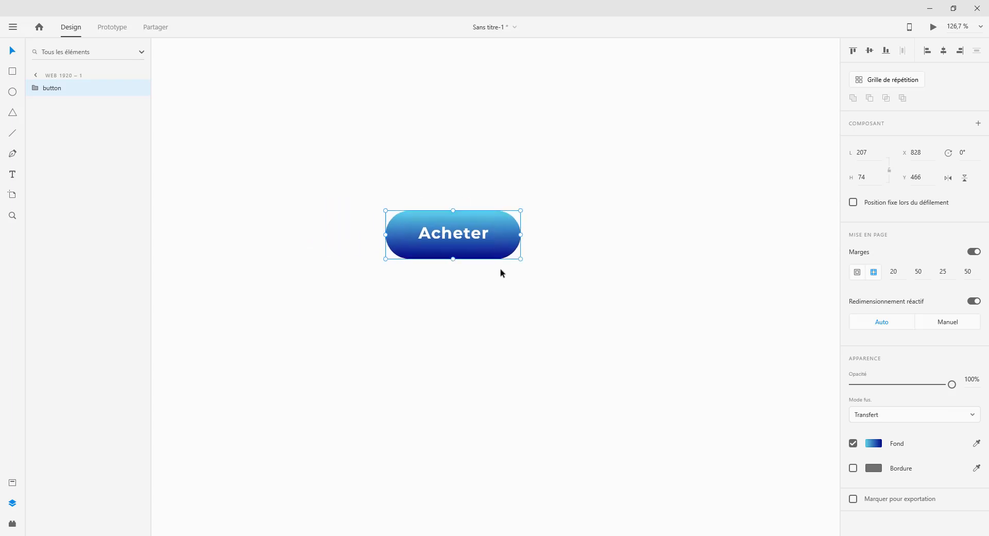
pyautogui.doubleClick(484, 238)
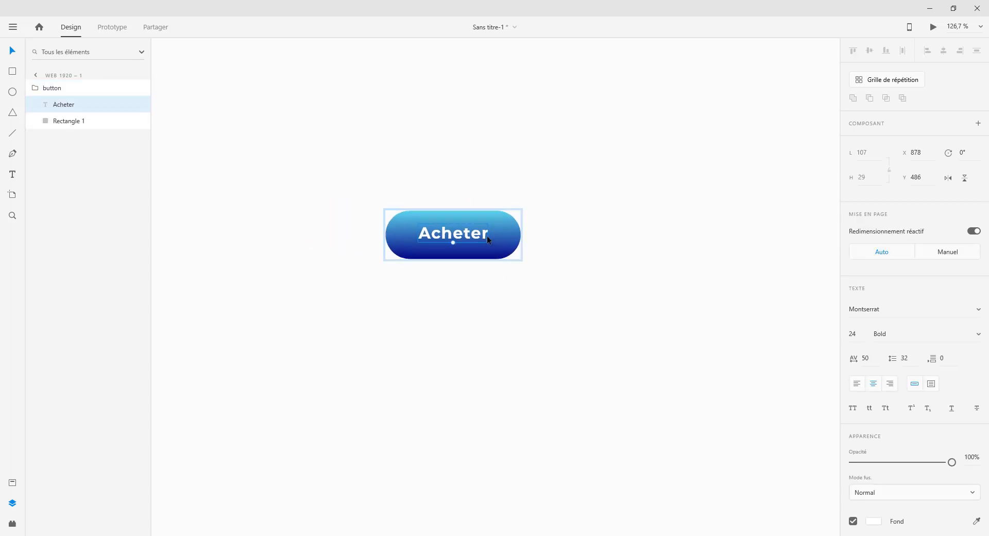
pyautogui.doubleClick(487, 236)
pyautogui.press('Right')
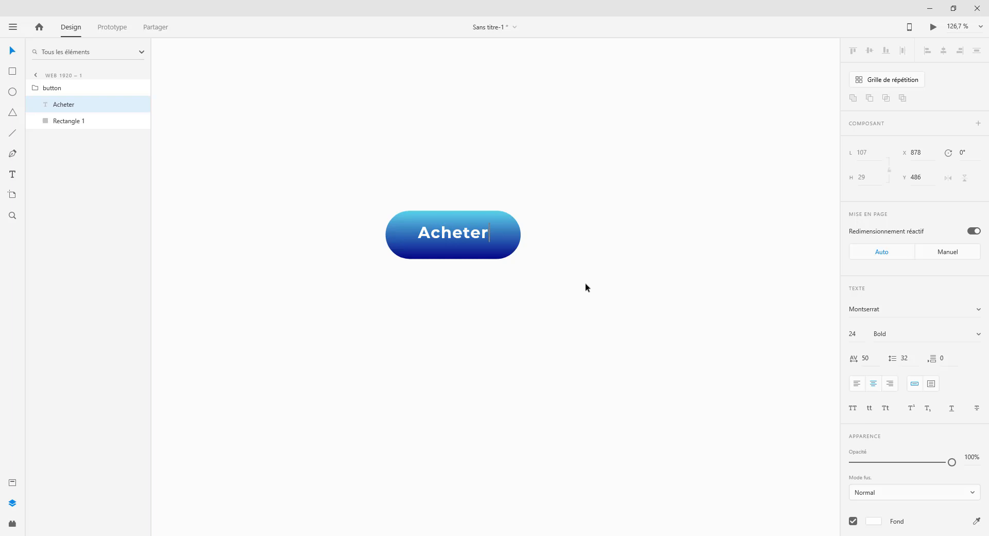
pyautogui.write('ce tutoriel')
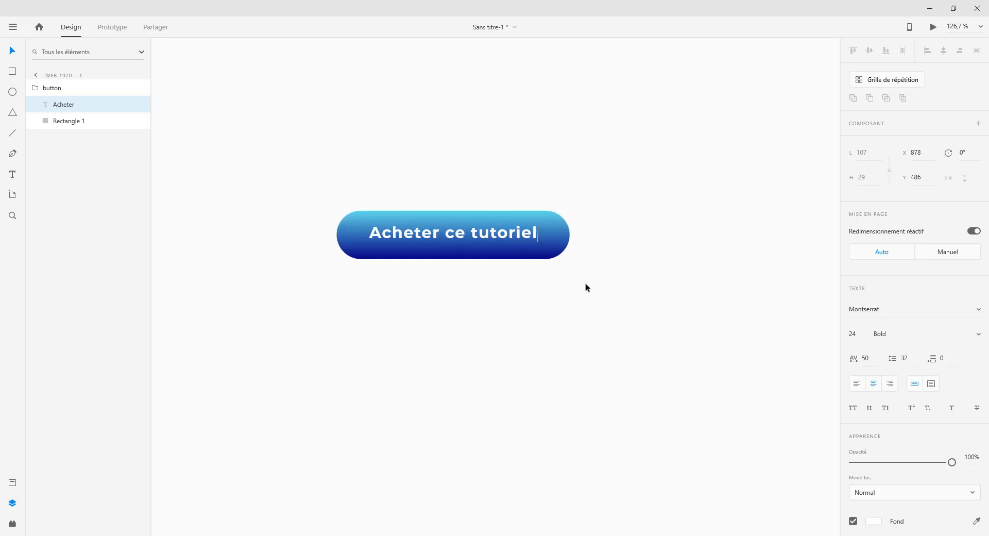
pyautogui.press('Escape')
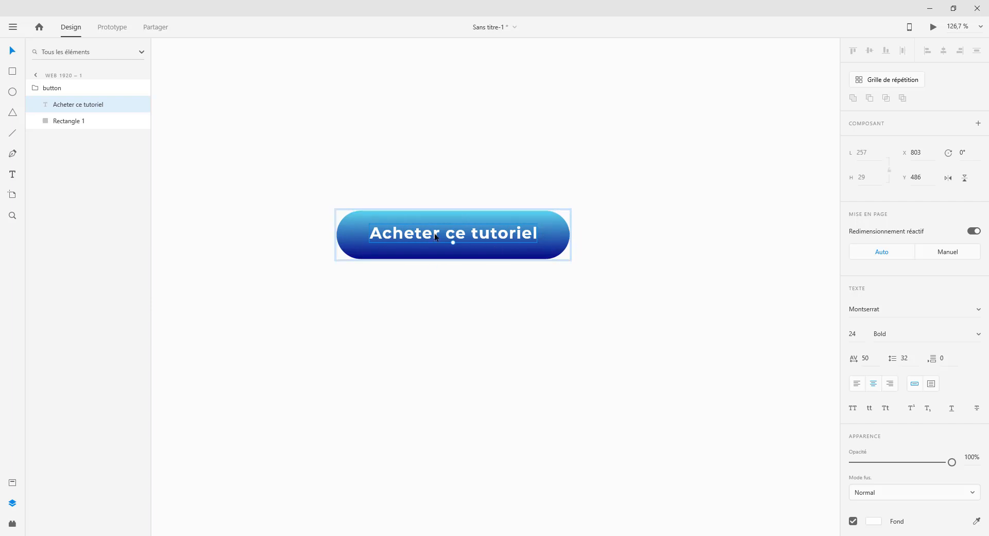
# - Replace the button's whole label with "Buy" and deselect it
pyautogui.doubleClick(535, 233)
pyautogui.moveTo(537, 232); pyautogui.dragTo(368, 233)
pyautogui.write('Buy')
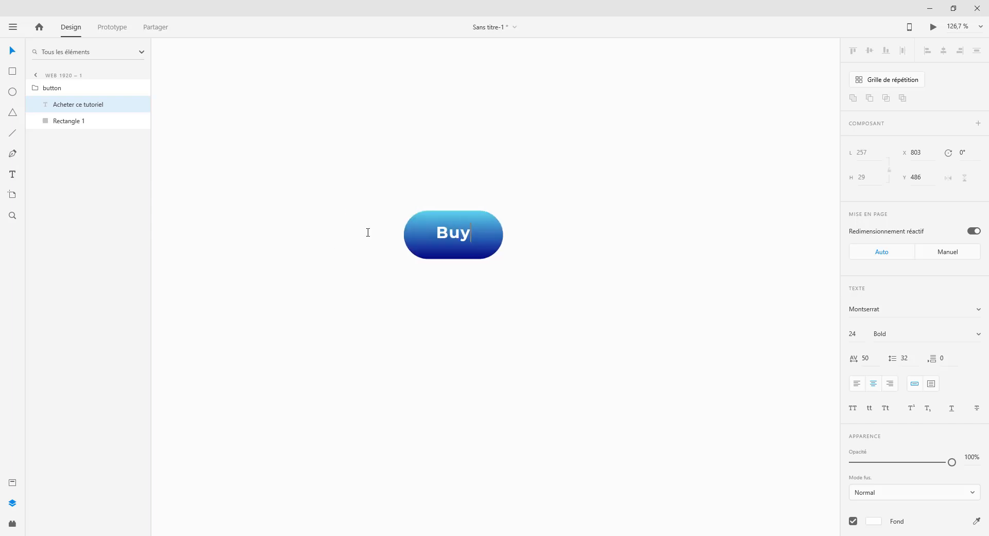
pyautogui.press('Escape')
pyautogui.click(473, 304)
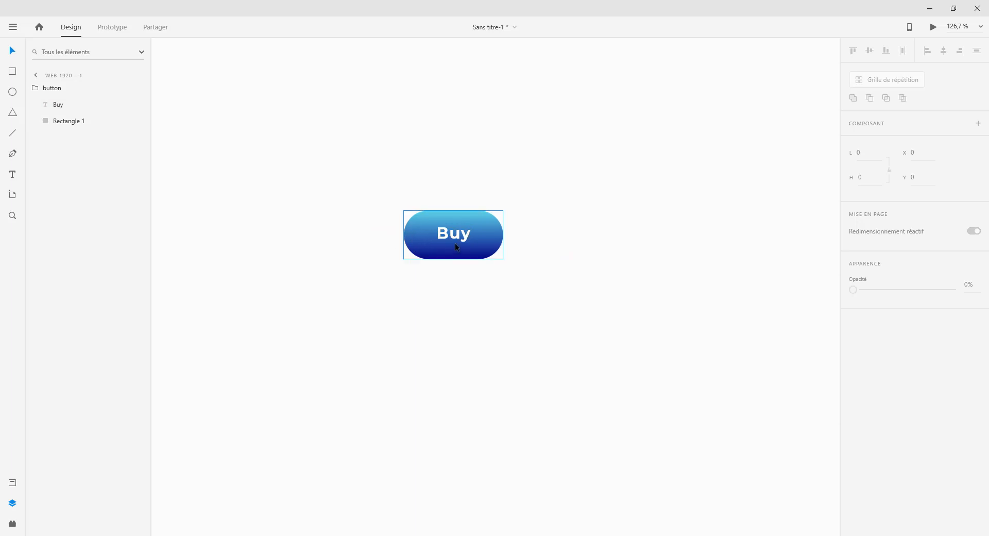
# - Move the button group to X 860, Y 449 and turn it into a component
pyautogui.moveTo(477, 237)
pyautogui.mouseDown()
pyautogui.moveTo(501, 216)
pyautogui.moveTo(443, 205)
pyautogui.moveTo(502, 206)
pyautogui.moveTo(461, 227)
pyautogui.moveTo(514, 261)
pyautogui.moveTo(498, 258)
pyautogui.moveTo(465, 210)
pyautogui.moveTo(479, 229)
pyautogui.mouseUp()
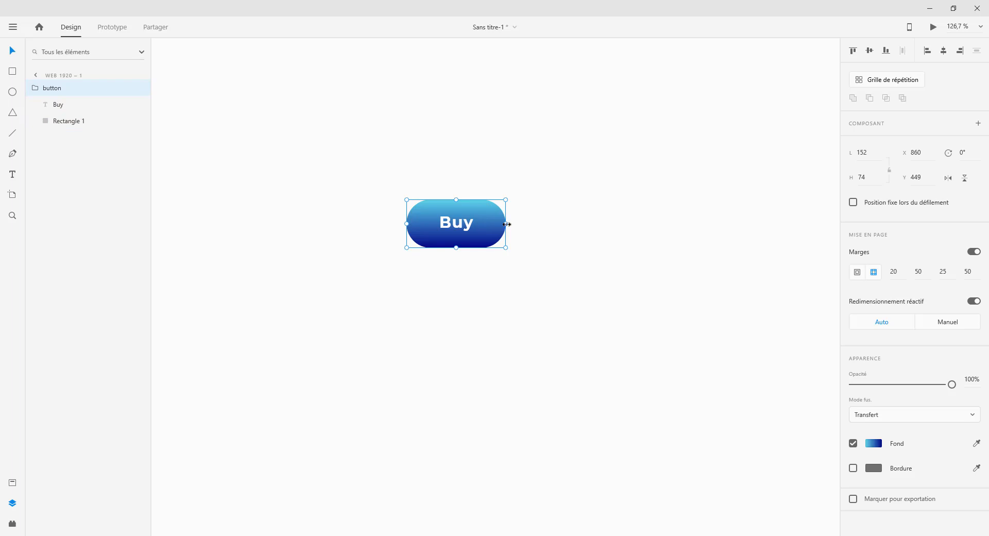
pyautogui.rightClick(487, 223)
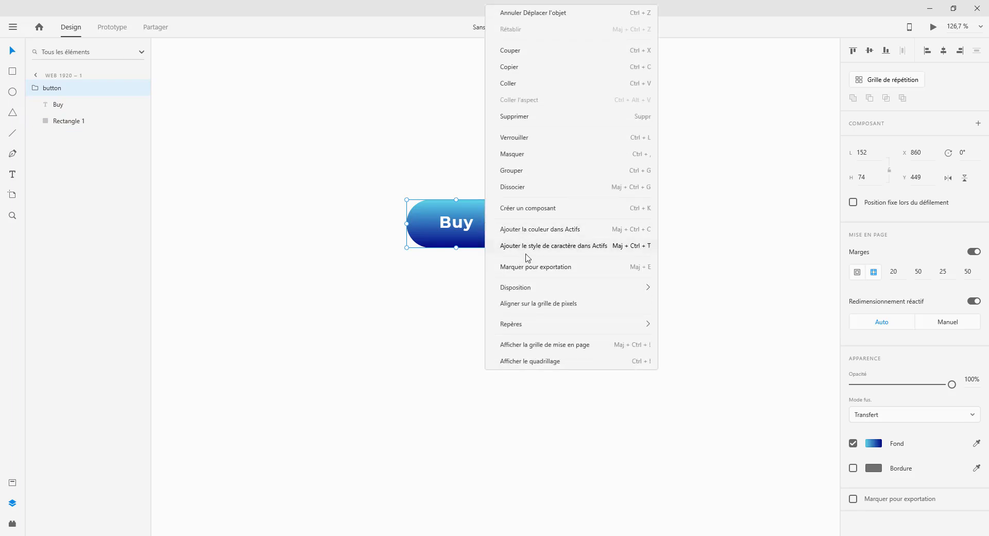
pyautogui.click(526, 211)
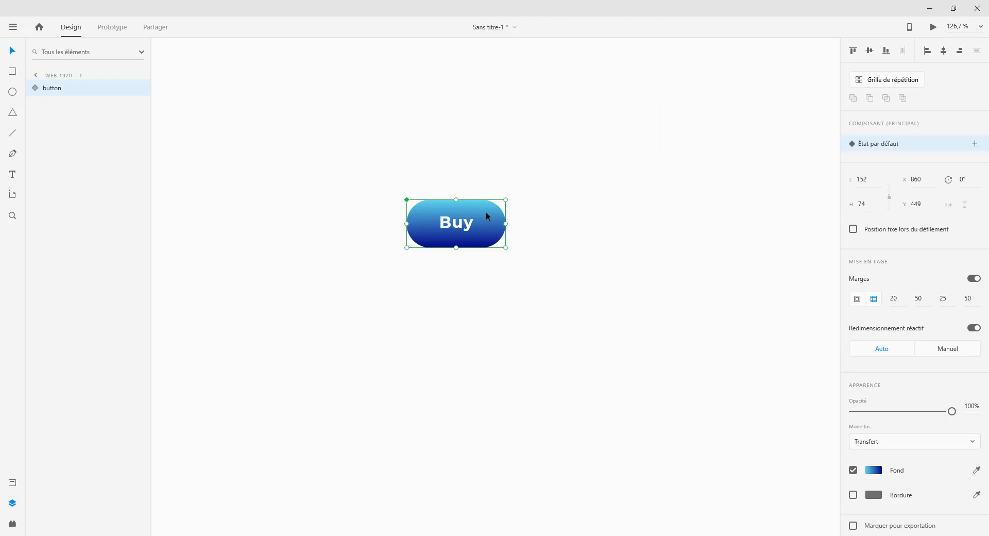
# - Move the main component to X 822, Y 388 and place a copy directly below it at Y 509
pyautogui.moveTo(487, 212); pyautogui.dragTo(461, 174)
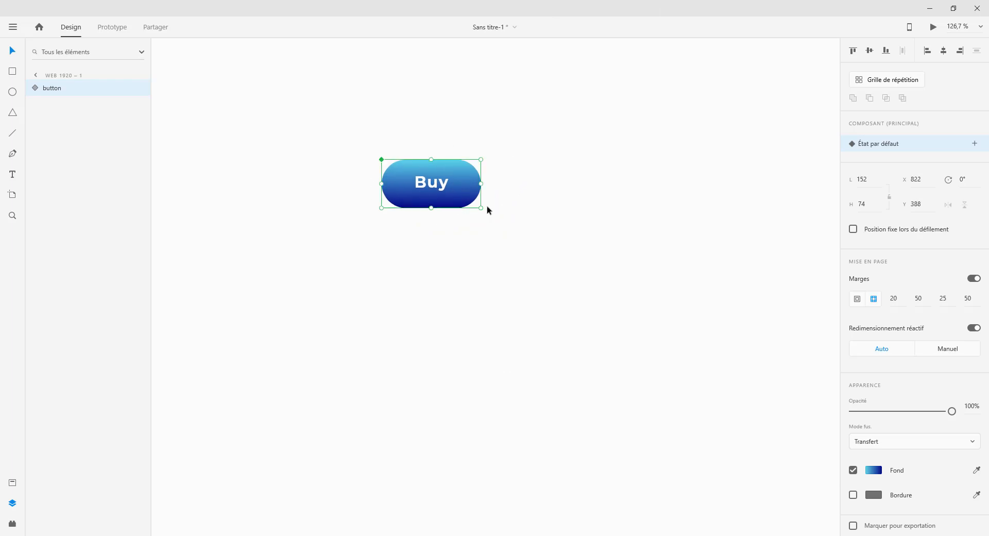
pyautogui.moveTo(465, 192); pyautogui.dragTo(461, 259)
pyautogui.click(512, 260)
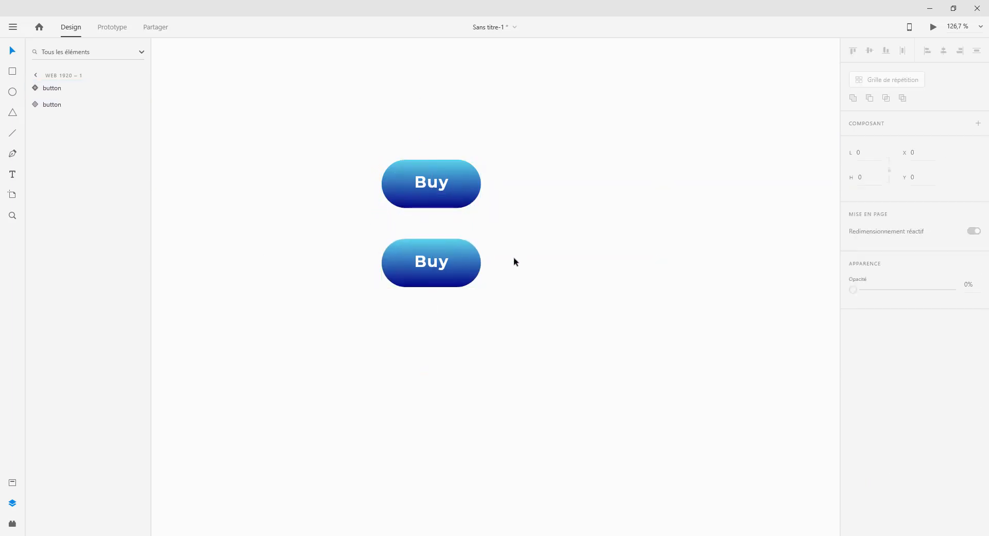
# - Change the upper gradient colour of the lower button's rectangle to pink, keeping the linear gradient, and deselect it
pyautogui.doubleClick(466, 255)
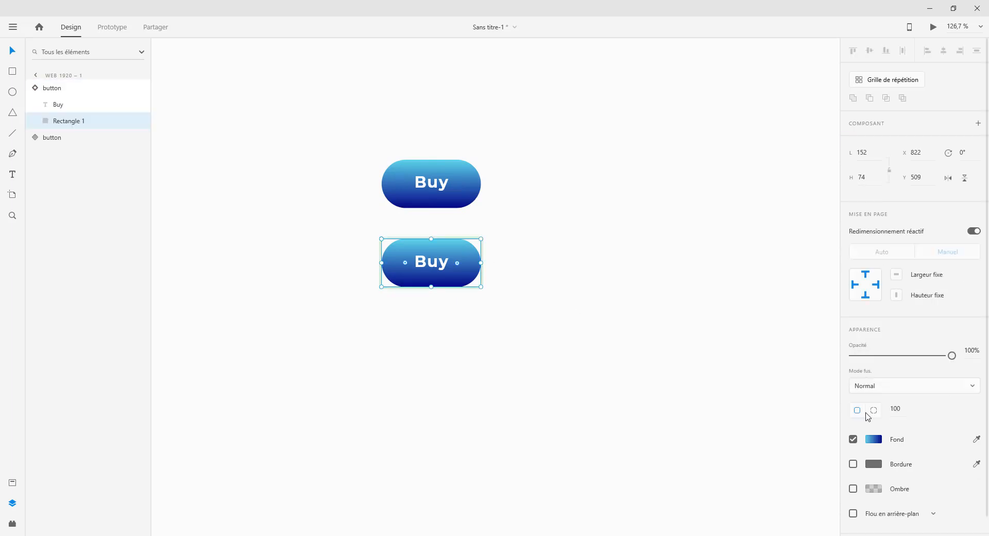
pyautogui.click(874, 439)
pyautogui.click(823, 397)
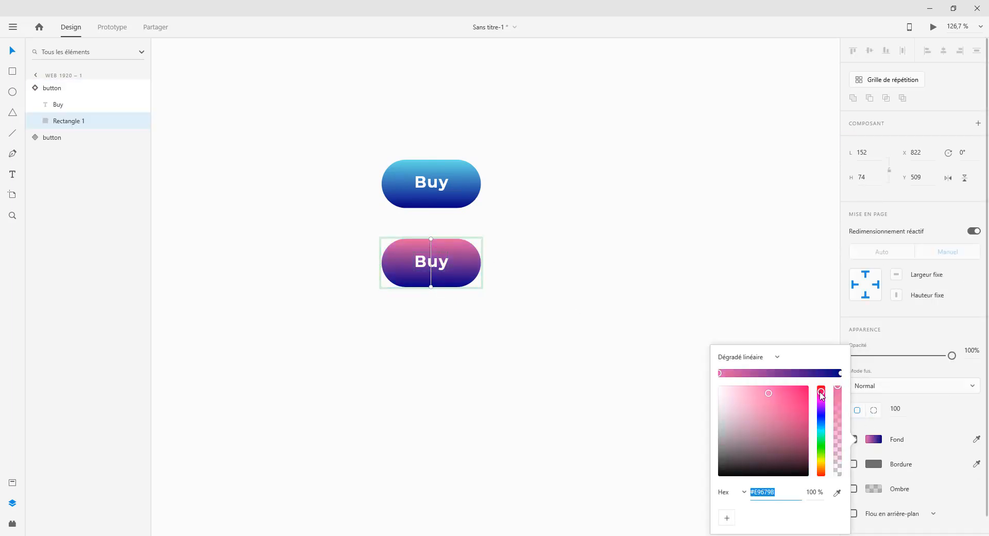
pyautogui.click(488, 311)
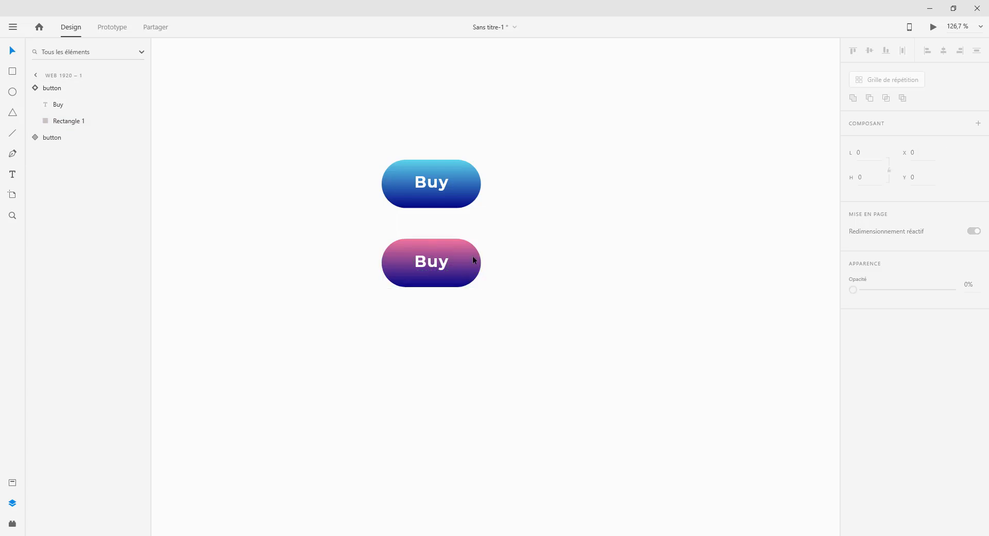
# - Replace the pink button's label with "Acheter" and deselect it
pyautogui.doubleClick(433, 264)
pyautogui.doubleClick(431, 264)
pyautogui.click(447, 262)
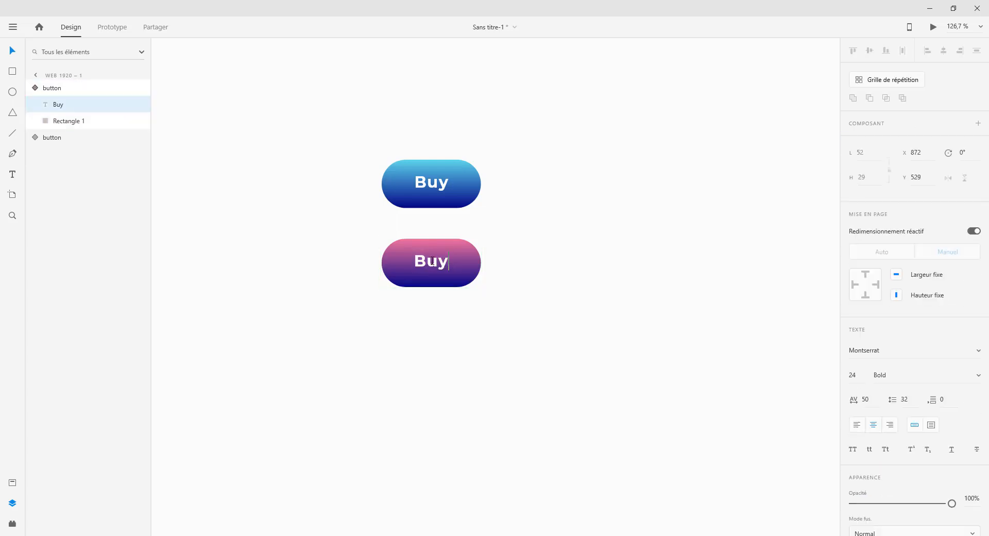
pyautogui.hotkey('ctrl', 'a')
pyautogui.write('A')
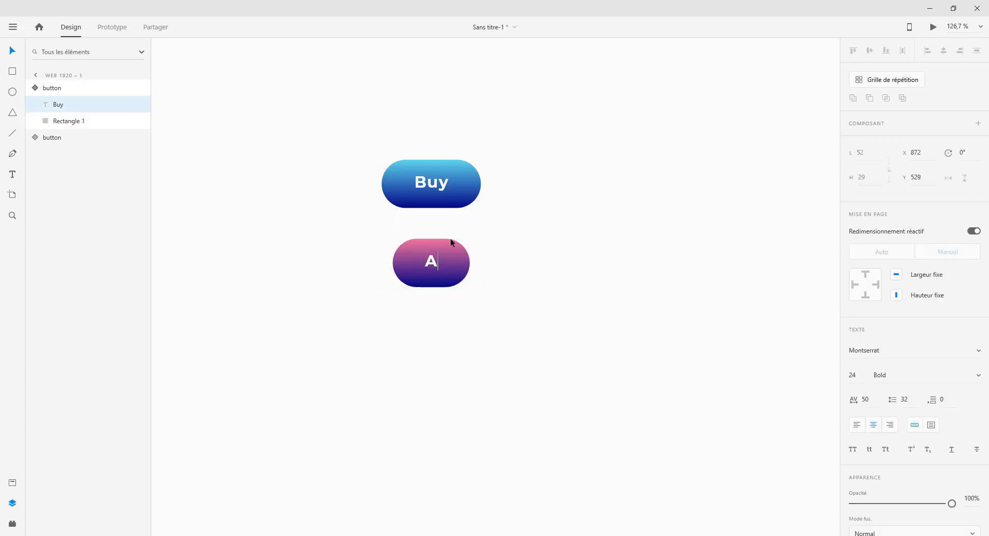
pyautogui.write('cheter')
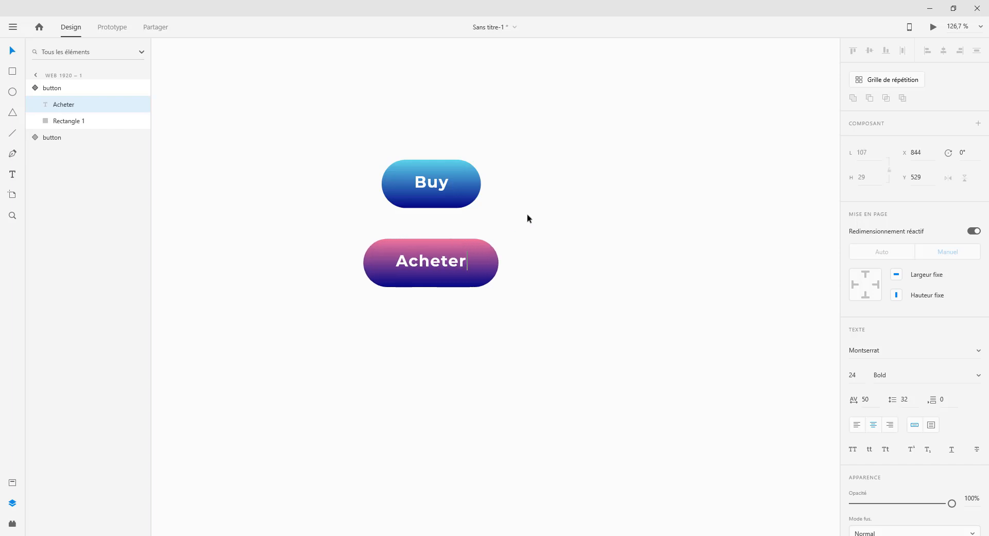
pyautogui.press('Escape')
pyautogui.click(514, 292)
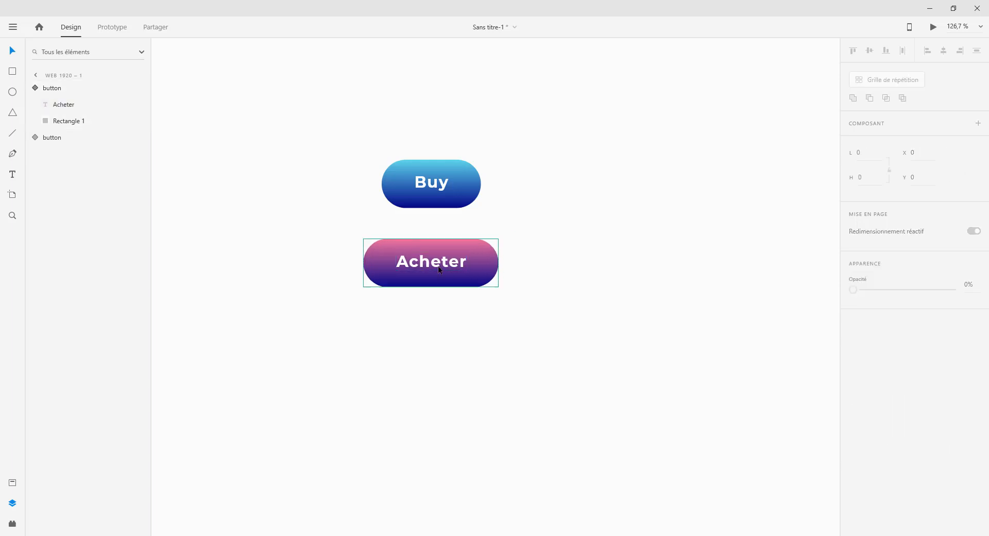
# - Set the right and left margins of the main "Buy" component to 100, then deselect it
pyautogui.click(418, 182)
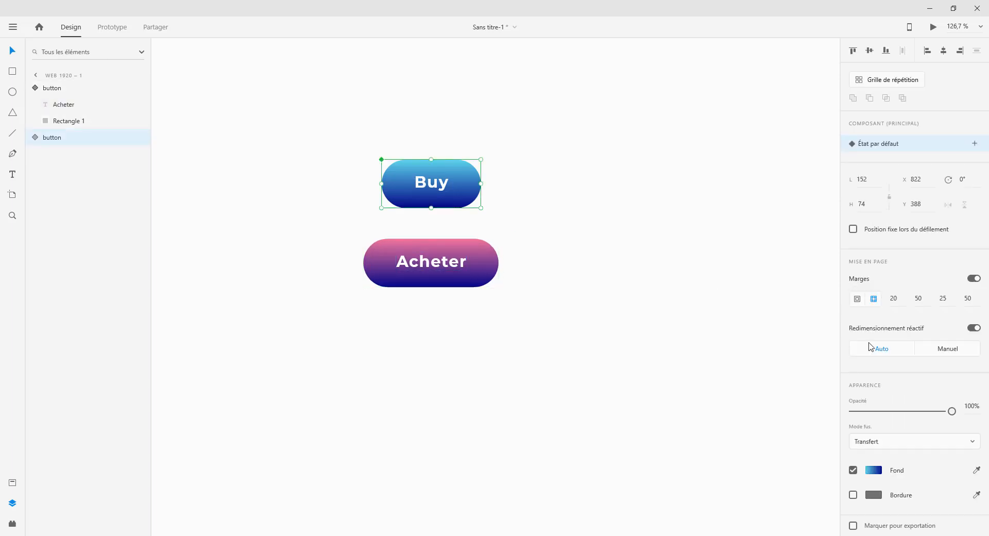
pyautogui.click(913, 298)
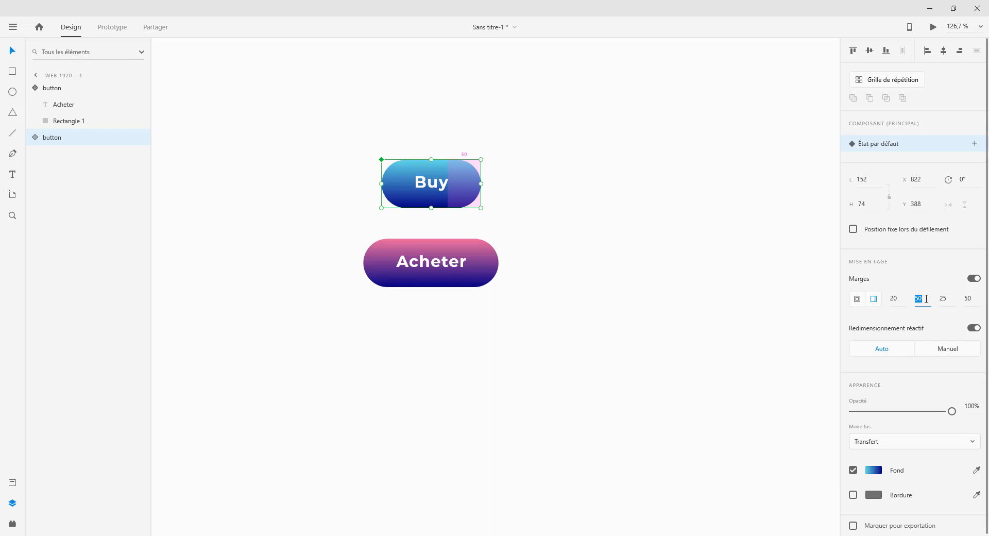
pyautogui.write('100')
pyautogui.press('Return')
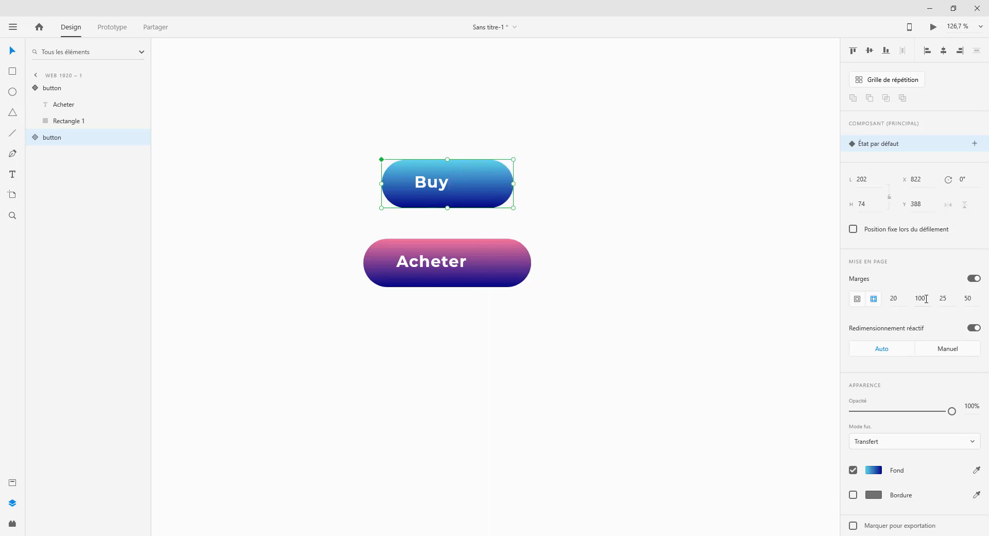
pyautogui.click(963, 297)
pyautogui.write('10')
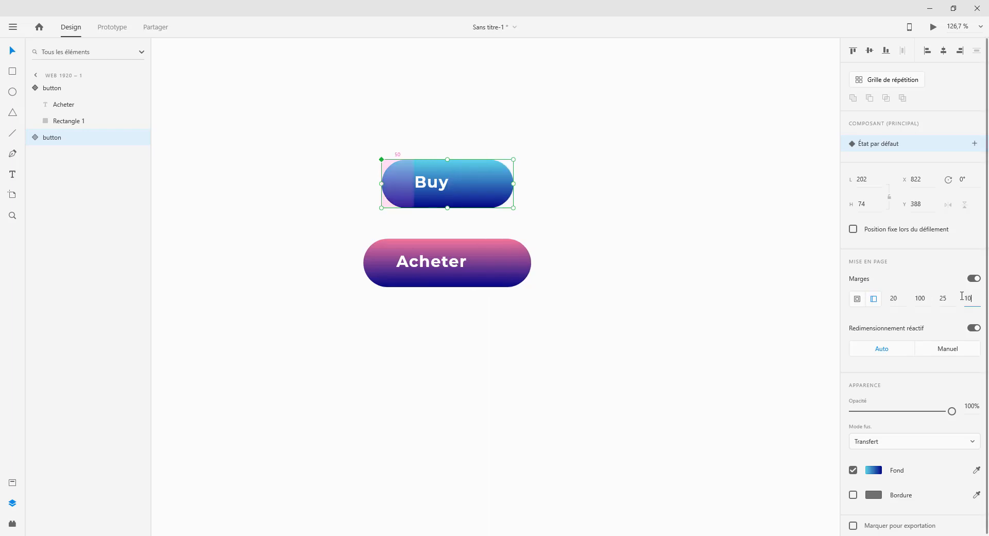
pyautogui.press('Return')
pyautogui.click(563, 211)
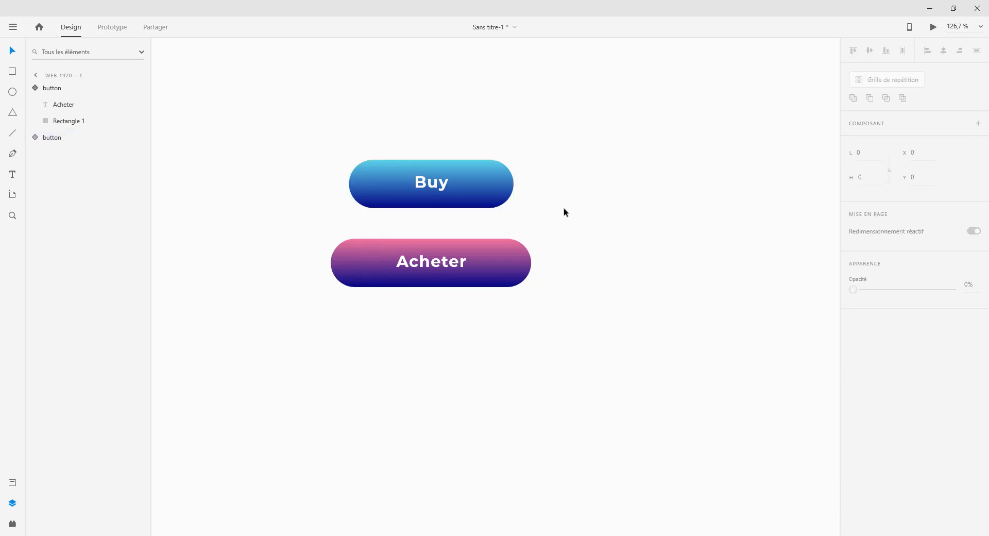
# - Compare the margin settings of the pink "Acheter" instance with those of the main "Buy" component
pyautogui.click(404, 269)
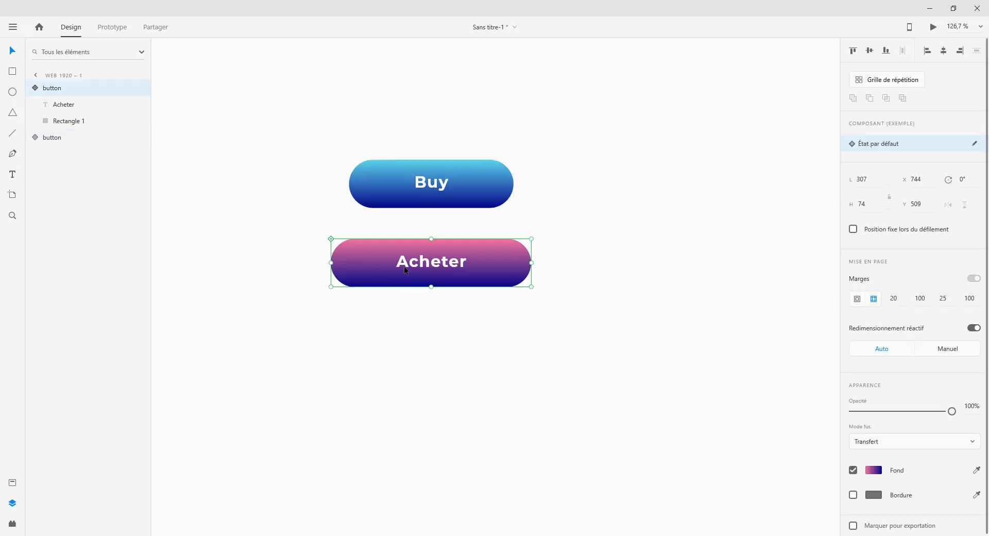
pyautogui.click(459, 183)
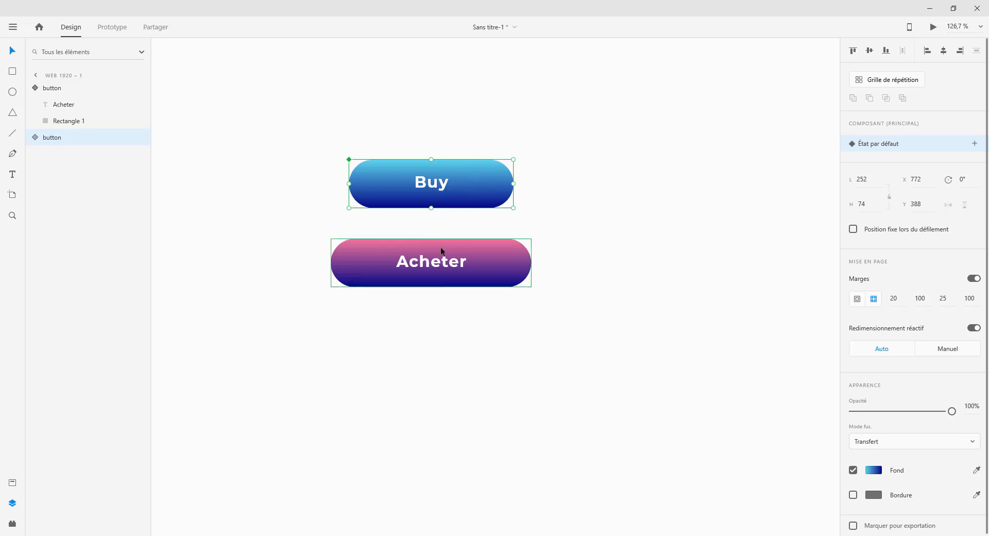
pyautogui.click(341, 258)
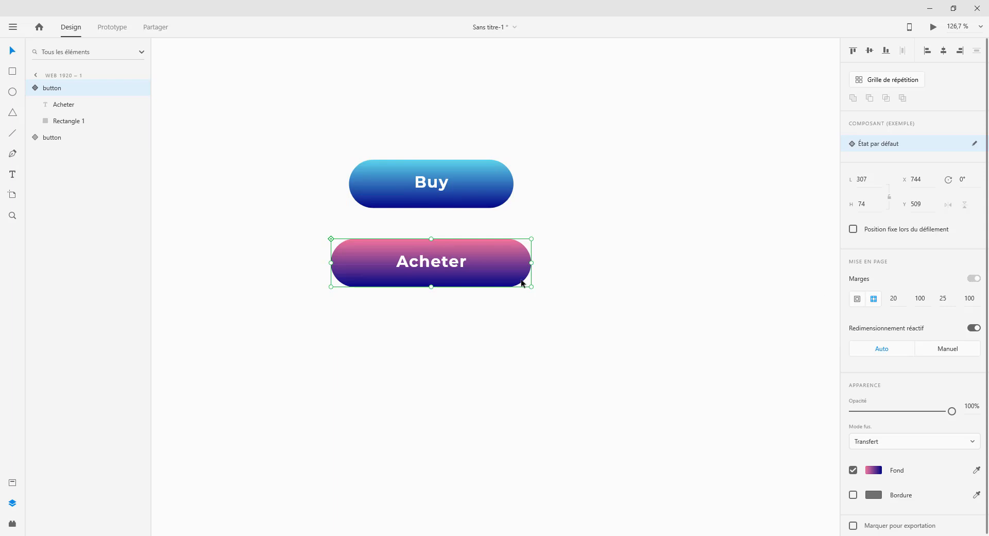
# - Undo the last right and left margin changes on the main component and clear the selection
pyautogui.hotkey('ctrl', 'z')
pyautogui.hotkey('ctrl', 'z')
pyautogui.click(563, 249)
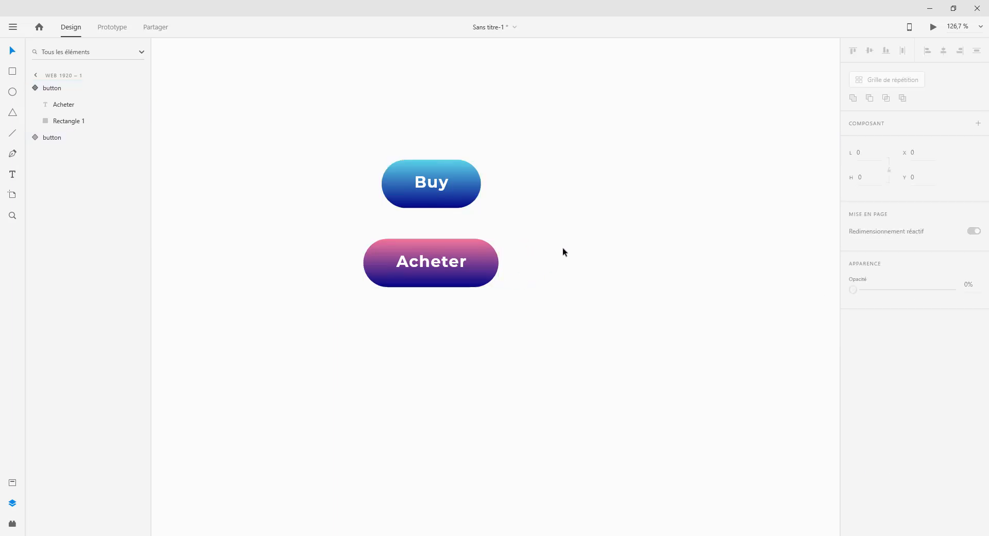
# - Select the "Buy" and "Acheter" buttons together
pyautogui.moveTo(402, 121); pyautogui.dragTo(515, 375)
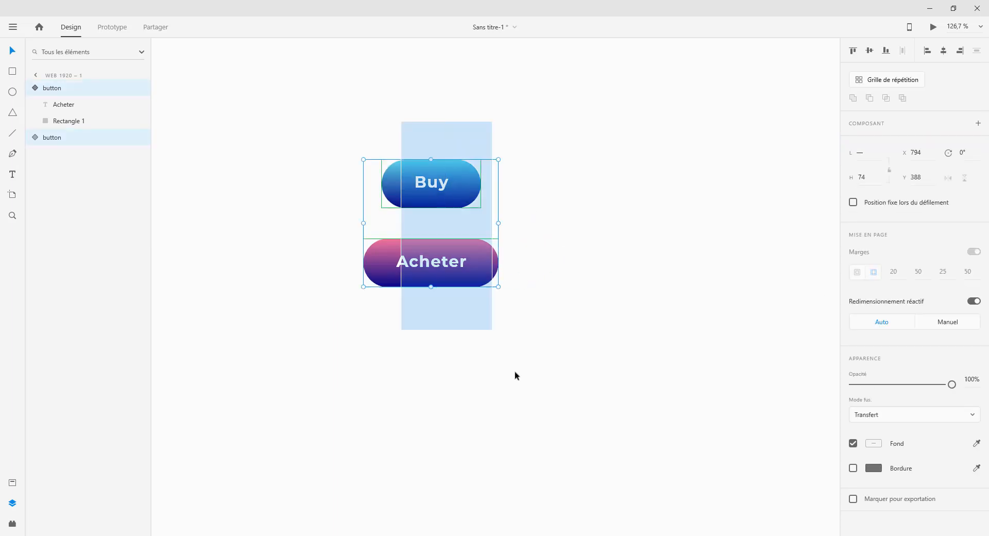